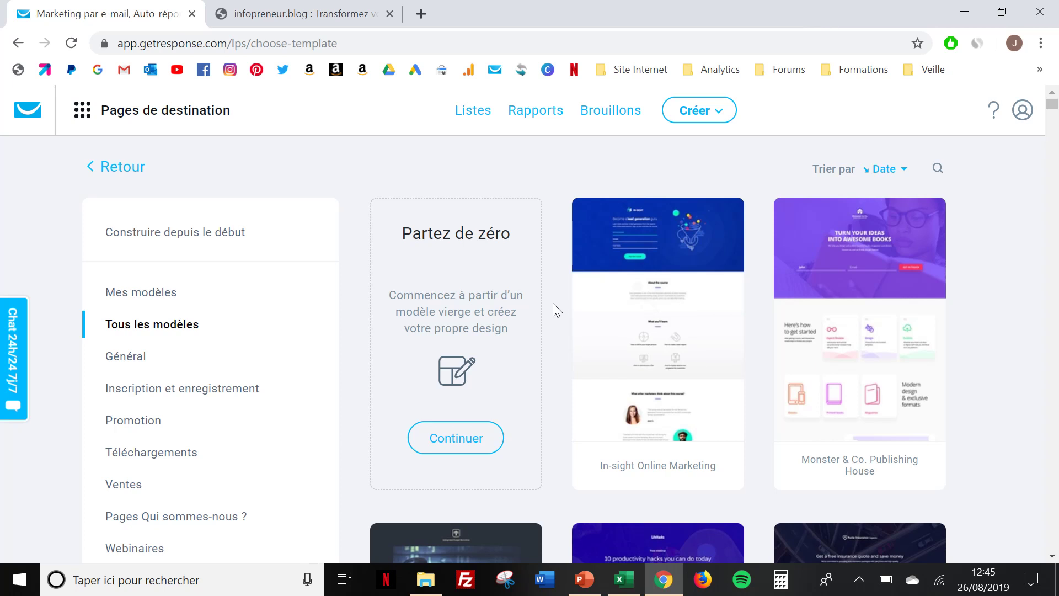
Browse the gallery of all landing page templates for a design suited to selling an ebook
scroll(553, 304, down, 3)
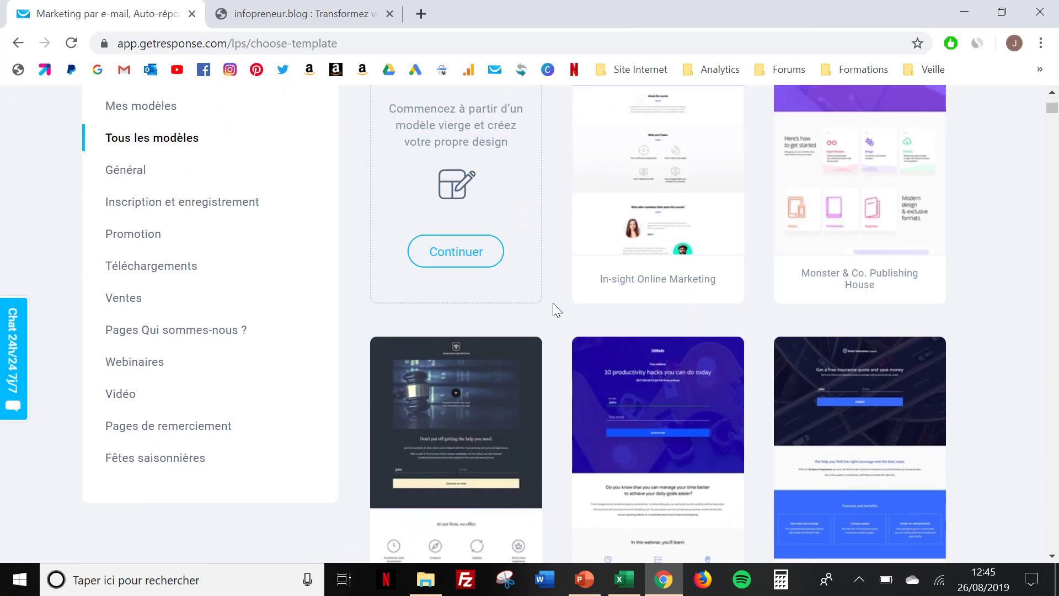
scroll(552, 303, down, 6)
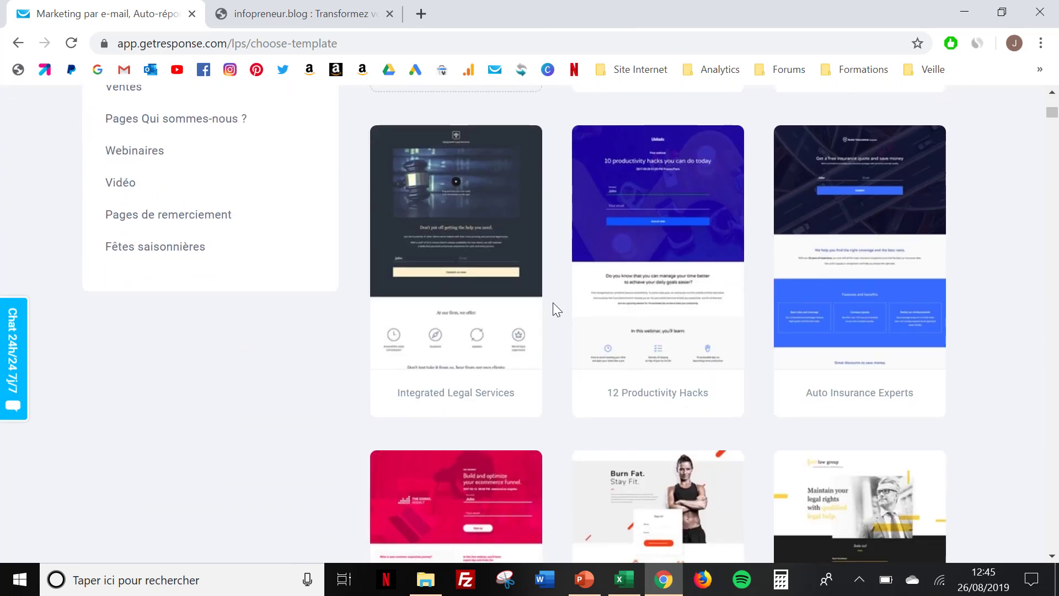
scroll(552, 302, down, 3)
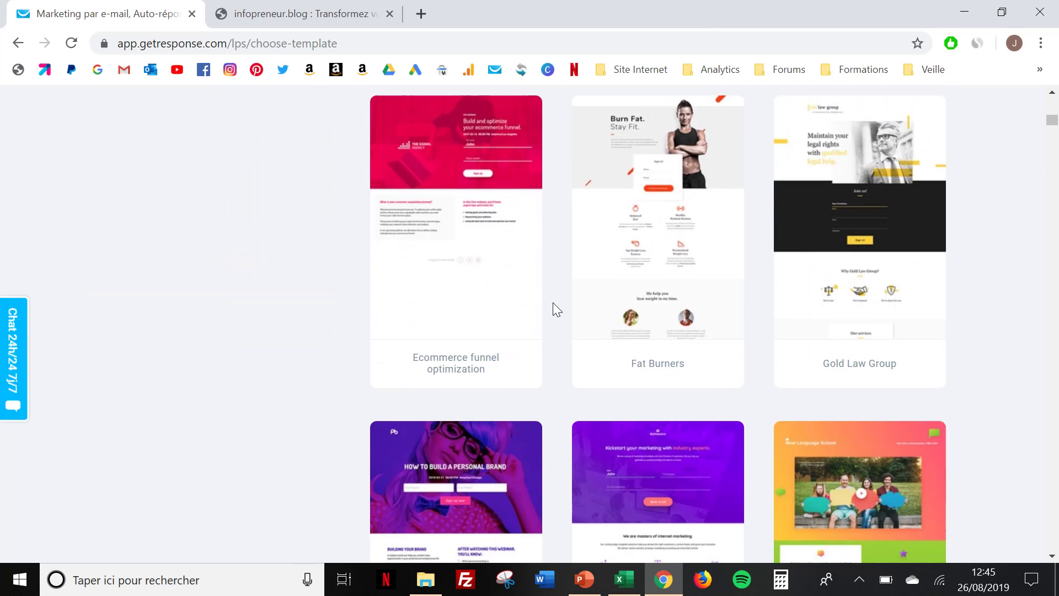
scroll(553, 309, down, 2)
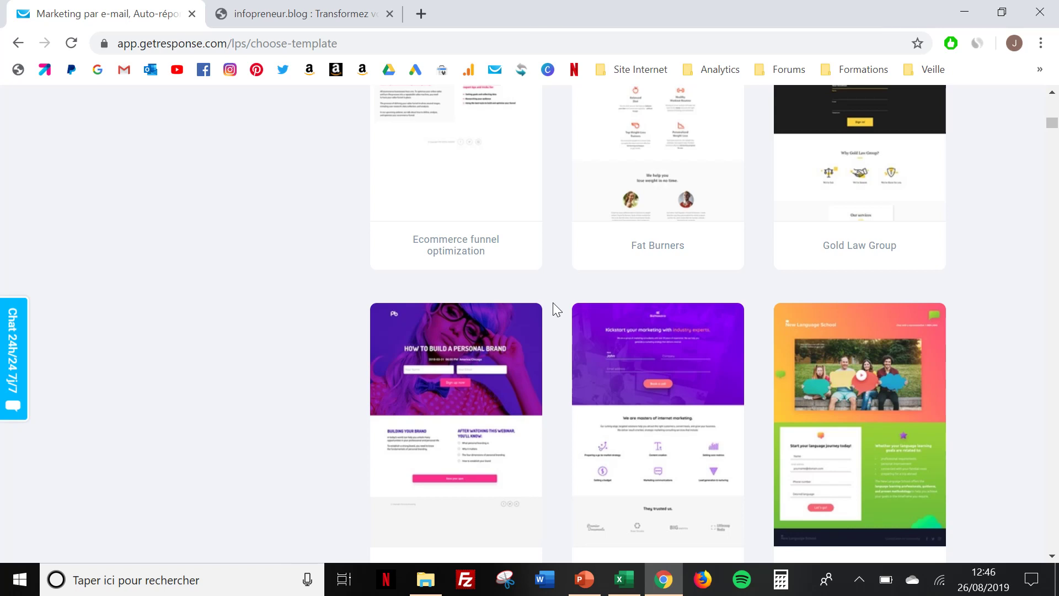
scroll(552, 303, down, 7)
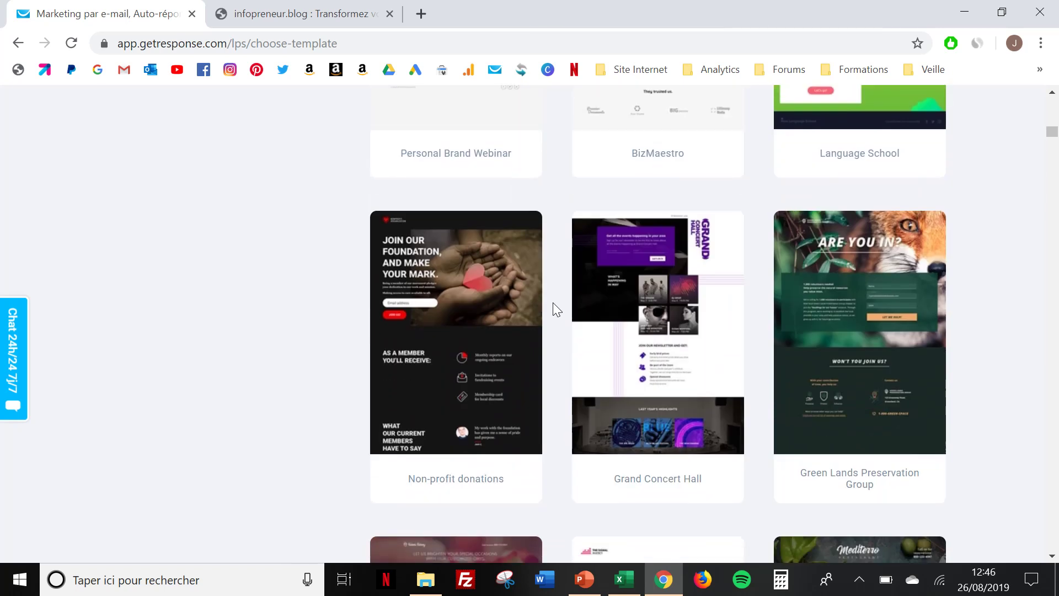
scroll(552, 303, down, 6)
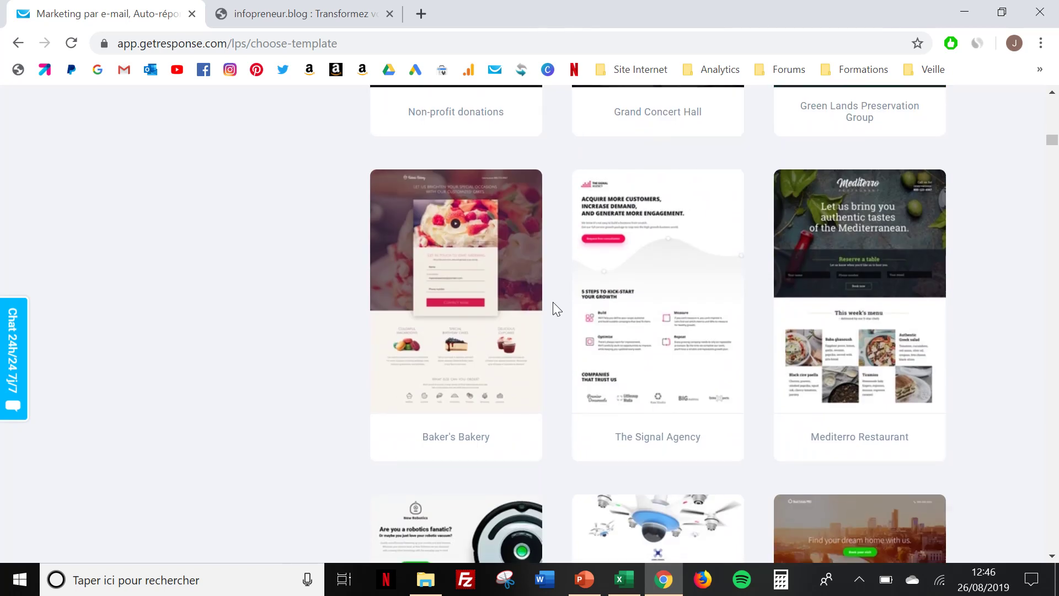
scroll(552, 302, up, 3)
scroll(553, 302, down, 4)
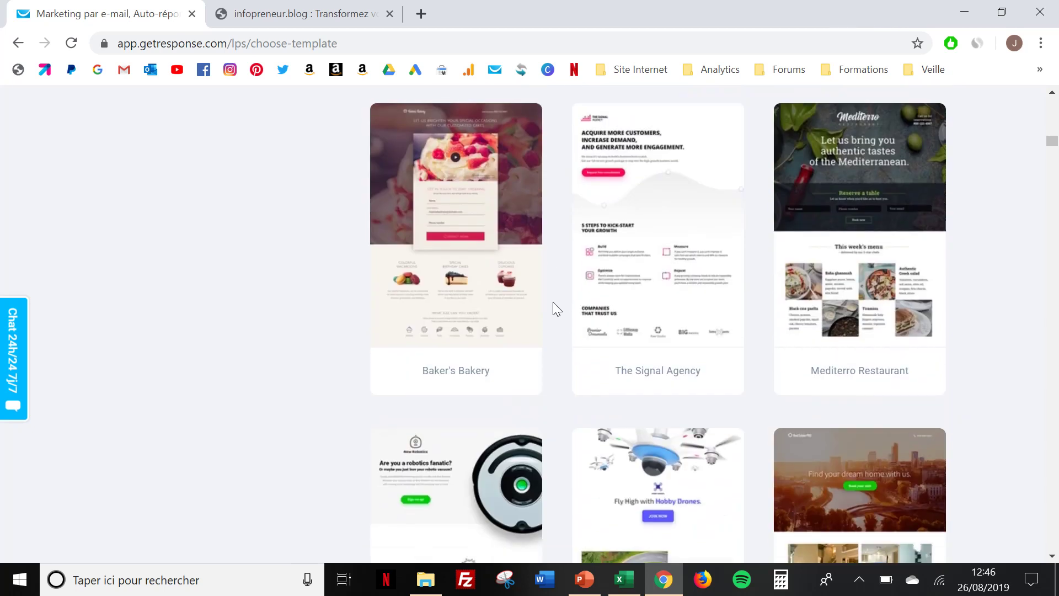
scroll(552, 302, down, 3)
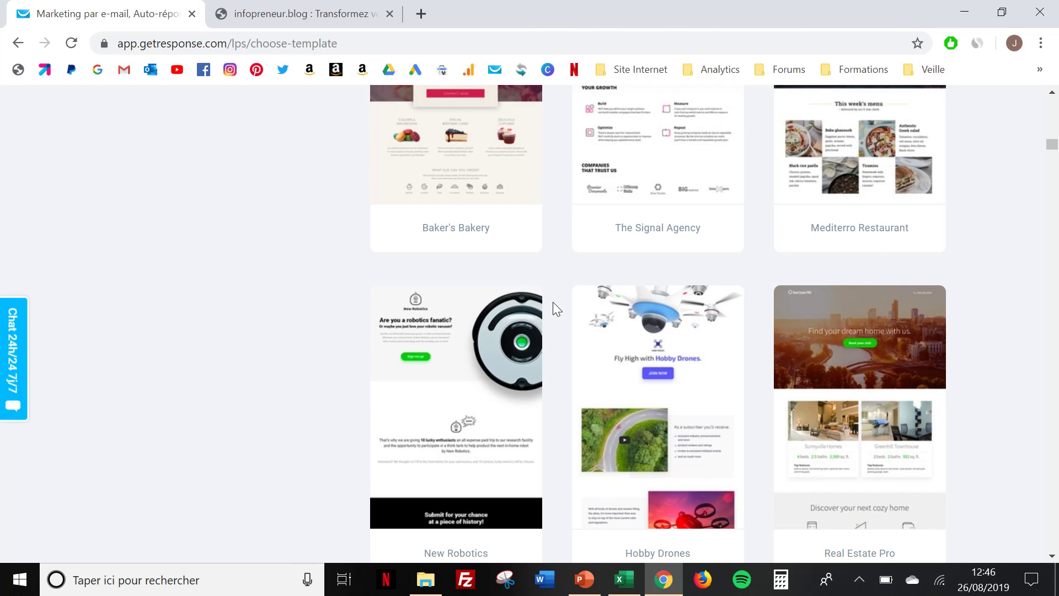
scroll(553, 304, down, 10)
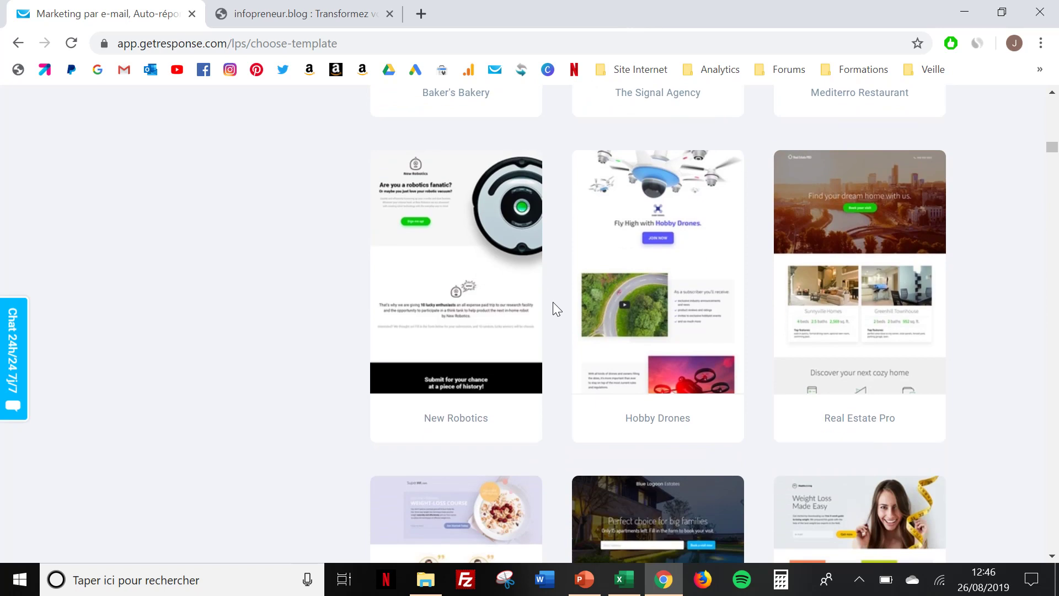
scroll(553, 302, down, 10)
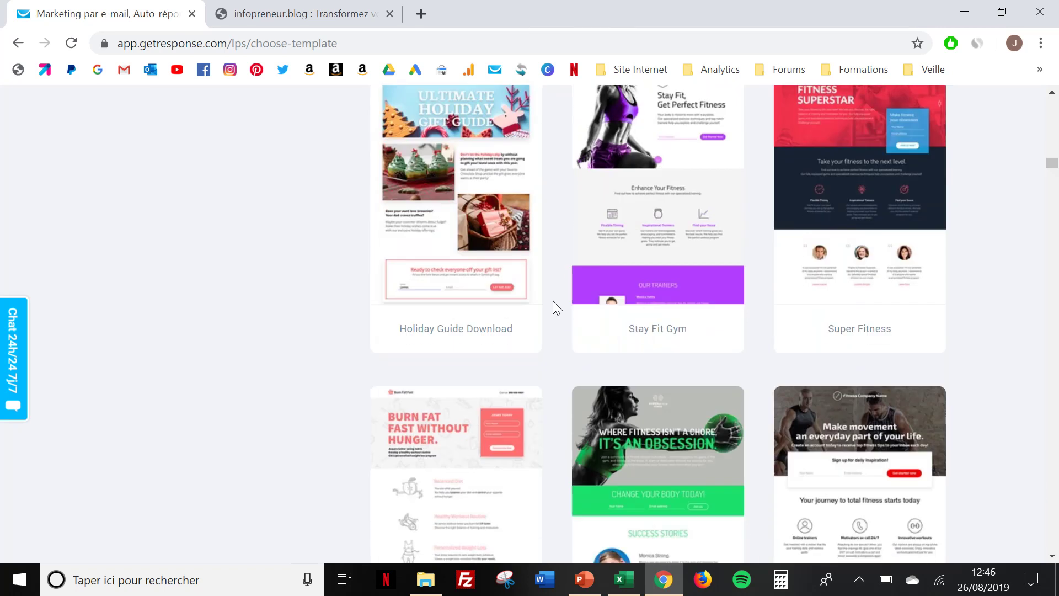
scroll(553, 301, down, 4)
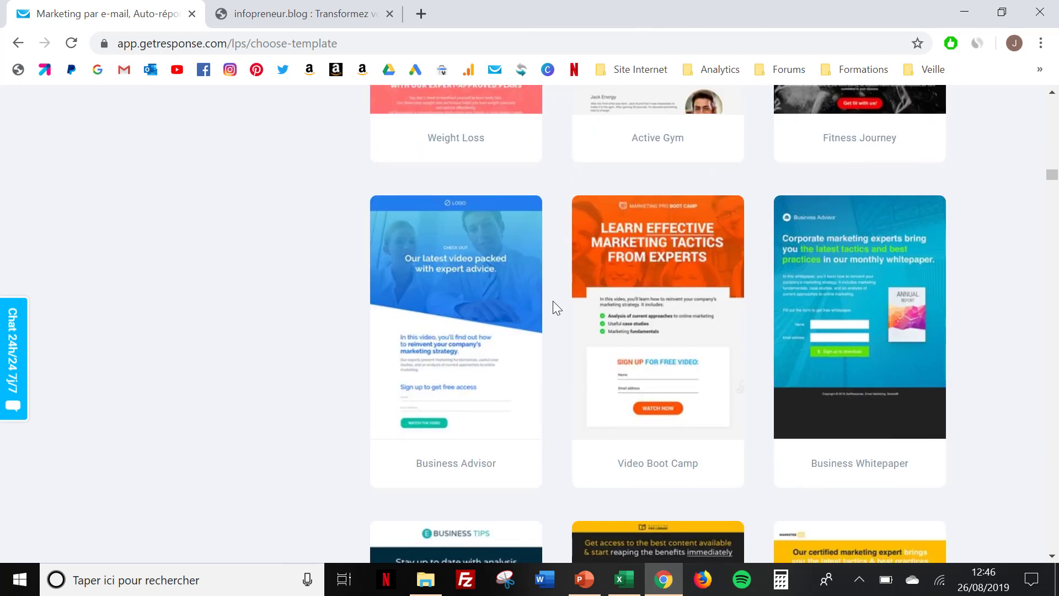
scroll(552, 300, down, 2)
Choose the Business Whitepaper template and name the new landing page "page de vente ebook"
mouse_move(859, 223)
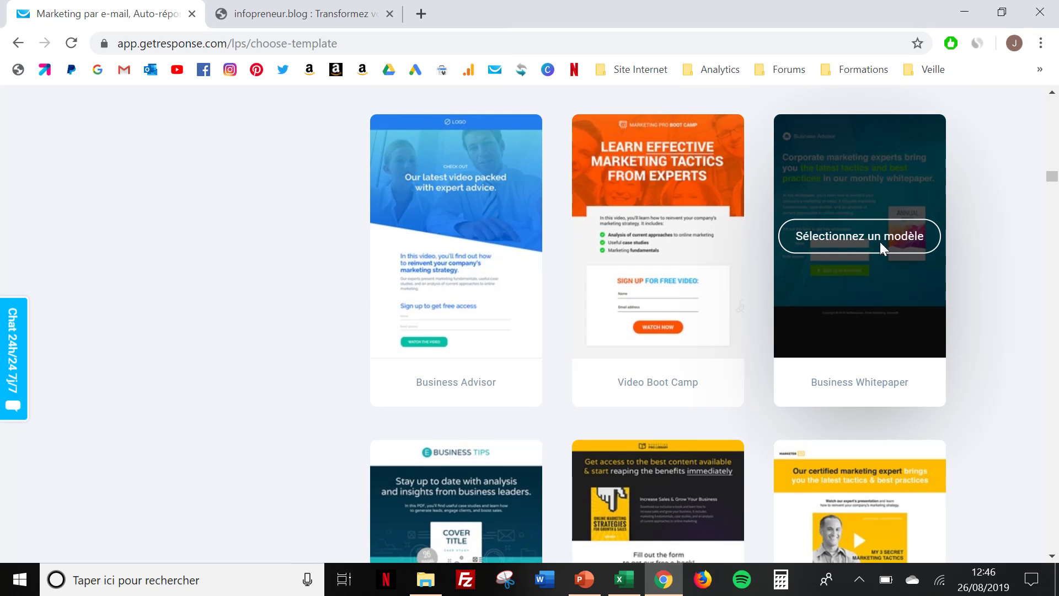
click(881, 245)
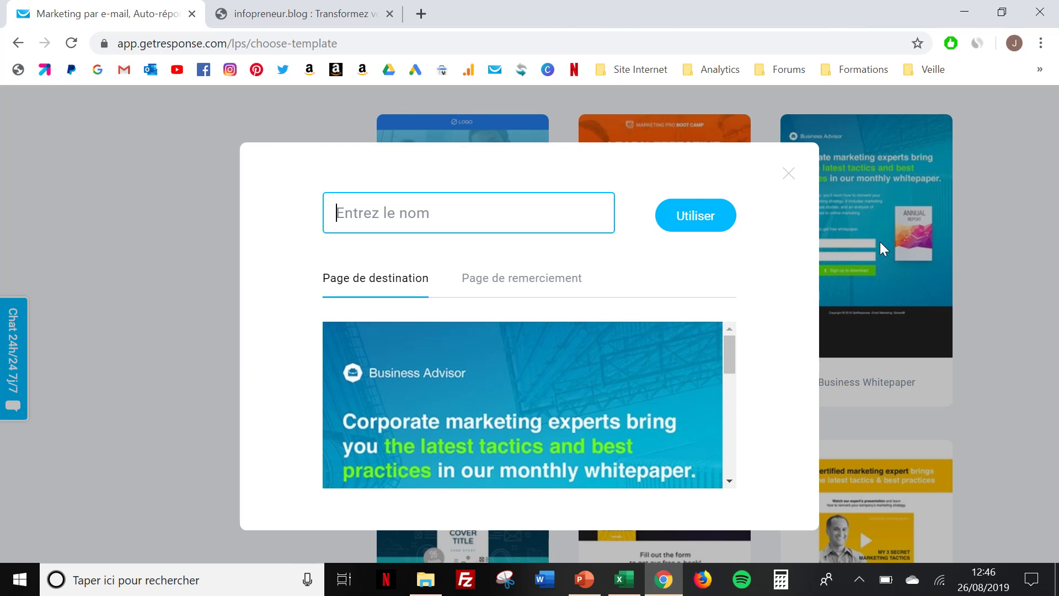
text(page de)
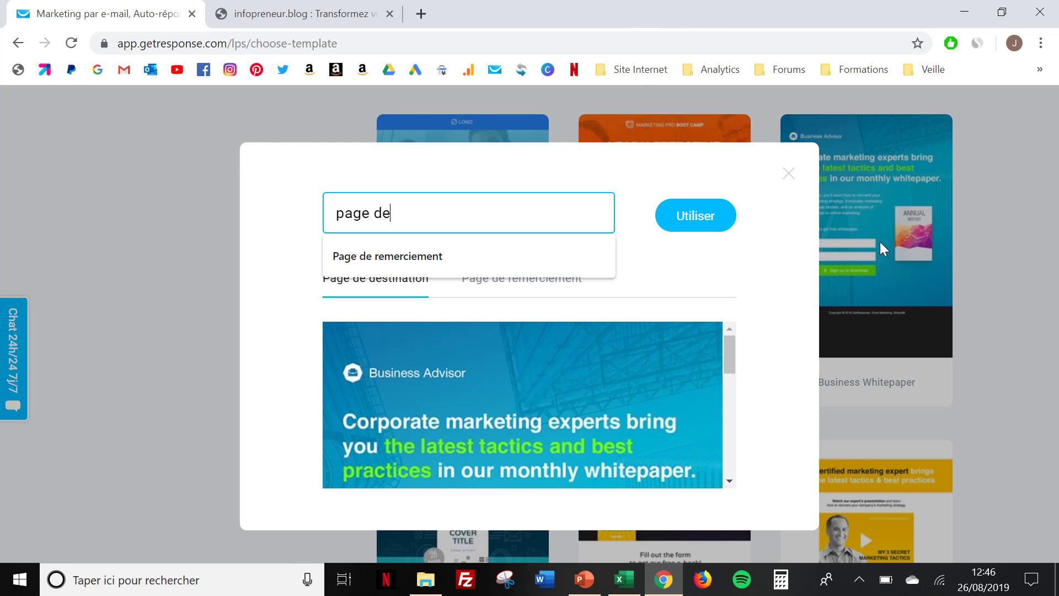
text( vente)
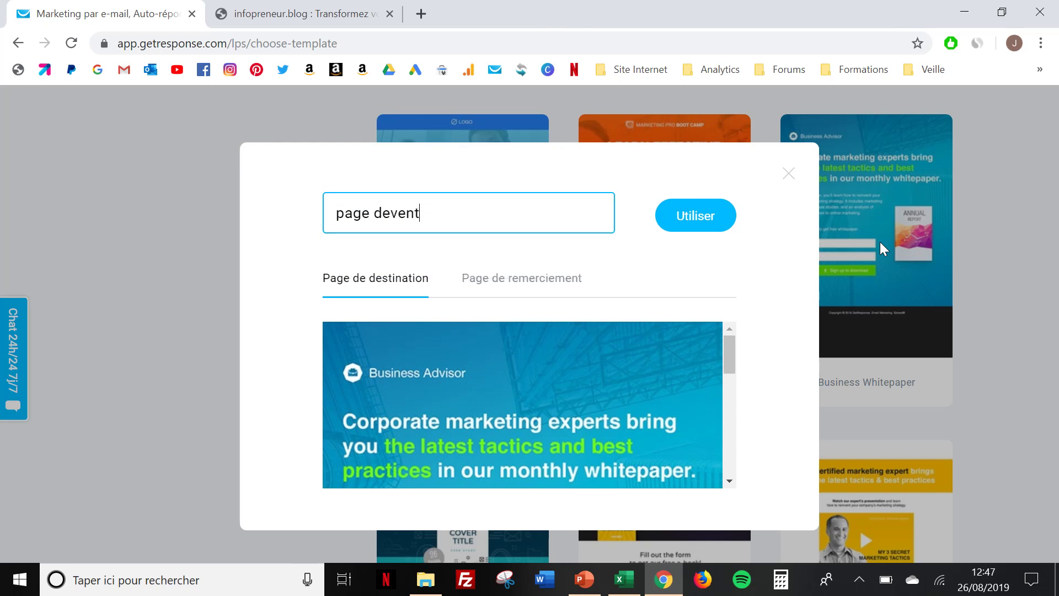
key(BackSpace)
key(BackSpace)
key(BackSpace)
key(BackSpace)
key(BackSpace)
key(BackSpace)
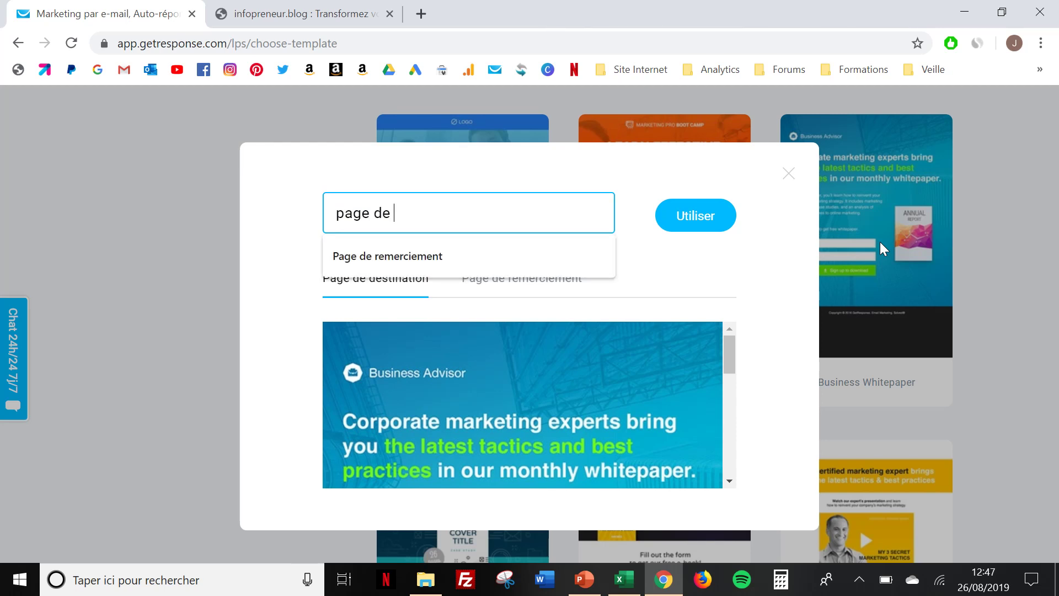
text(vente ebook)
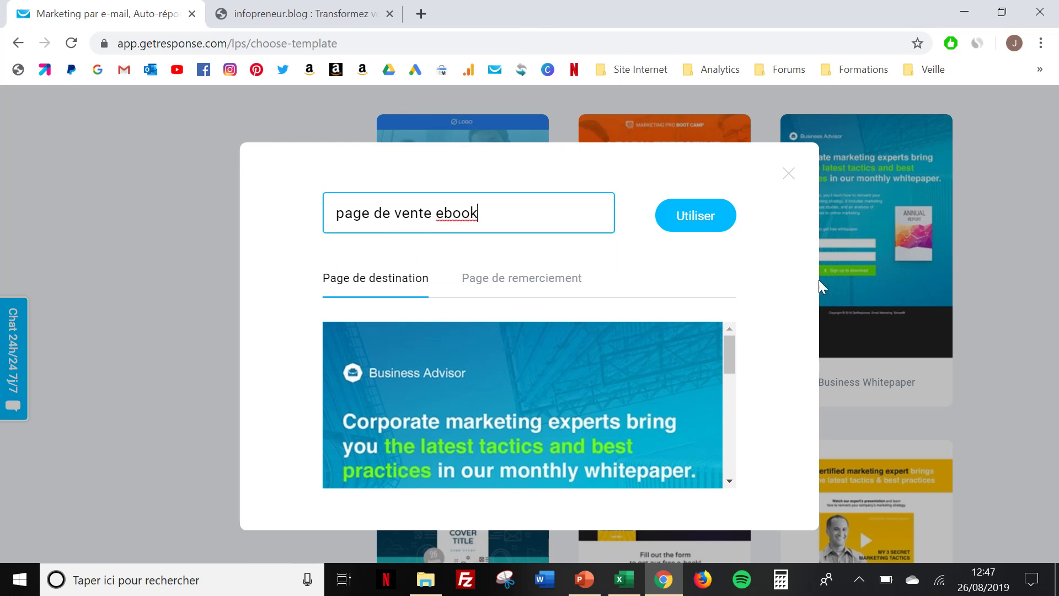
Preview the template's thank-you page and landing page, and open the template in the page editor
click(499, 281)
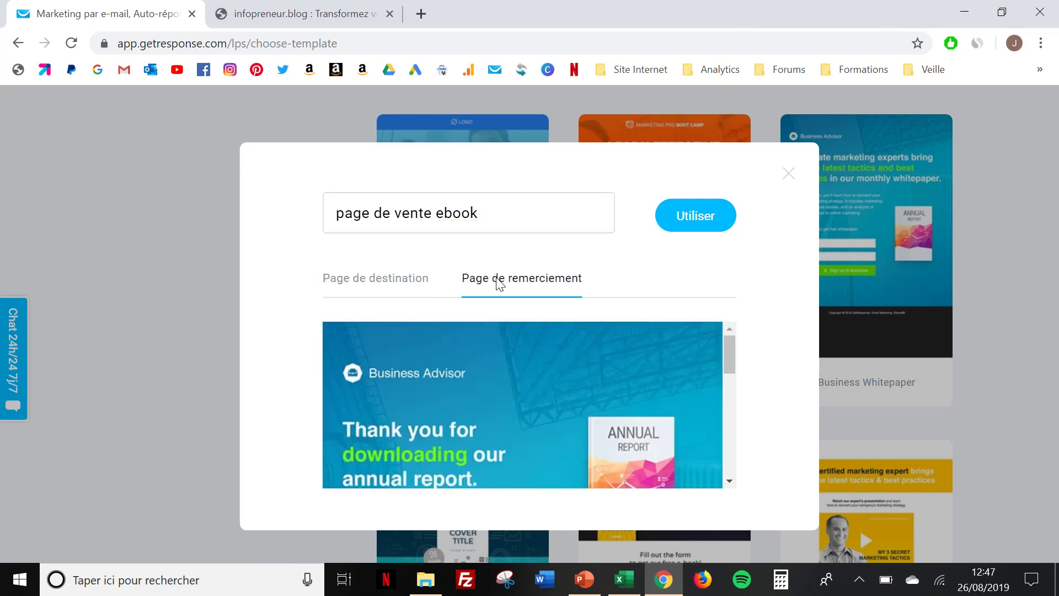
scroll(492, 386, down, 5)
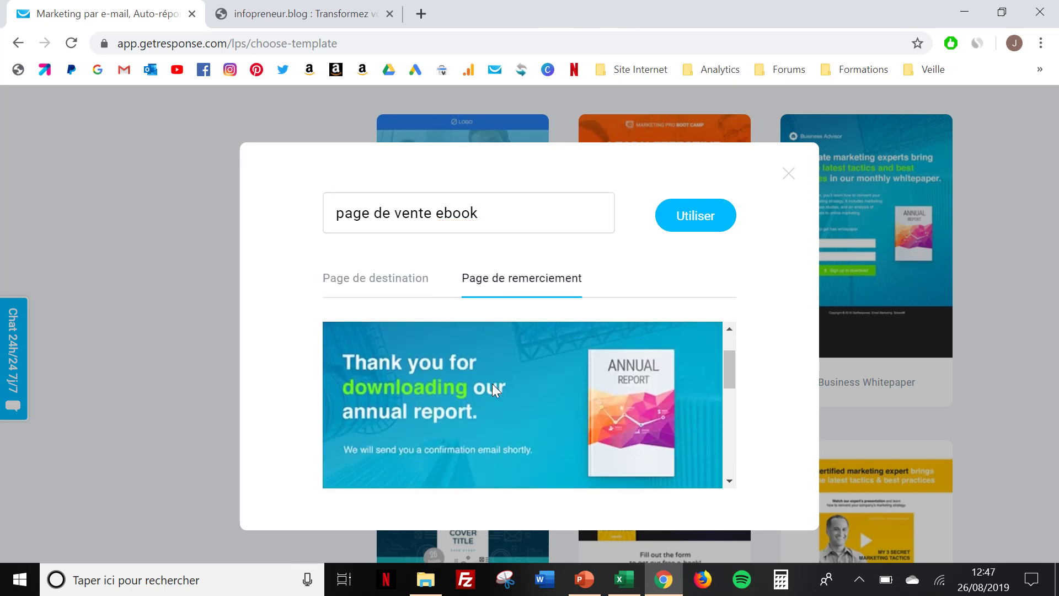
scroll(492, 389, up, 5)
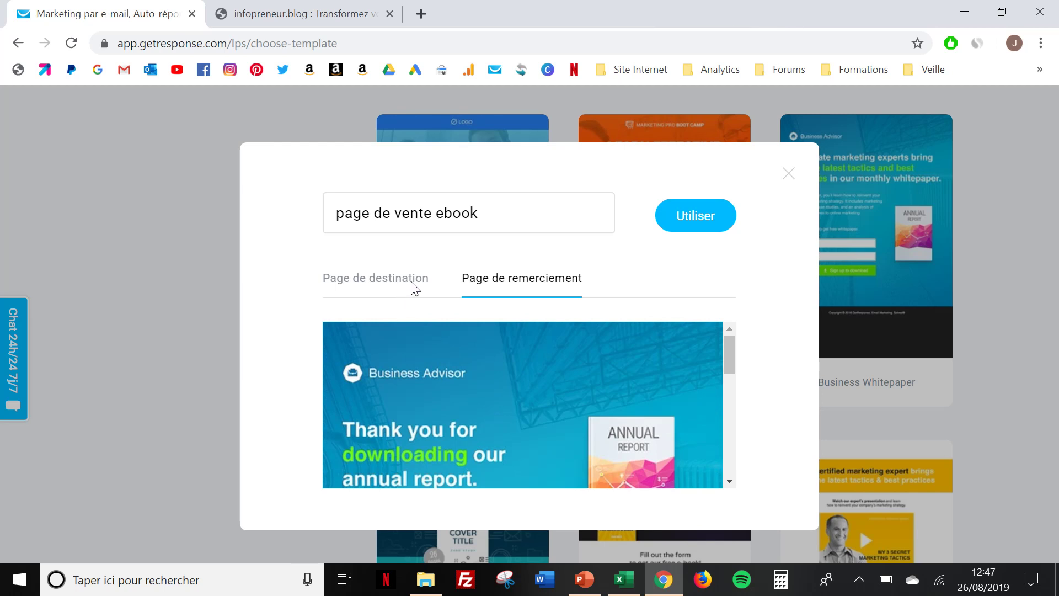
click(388, 284)
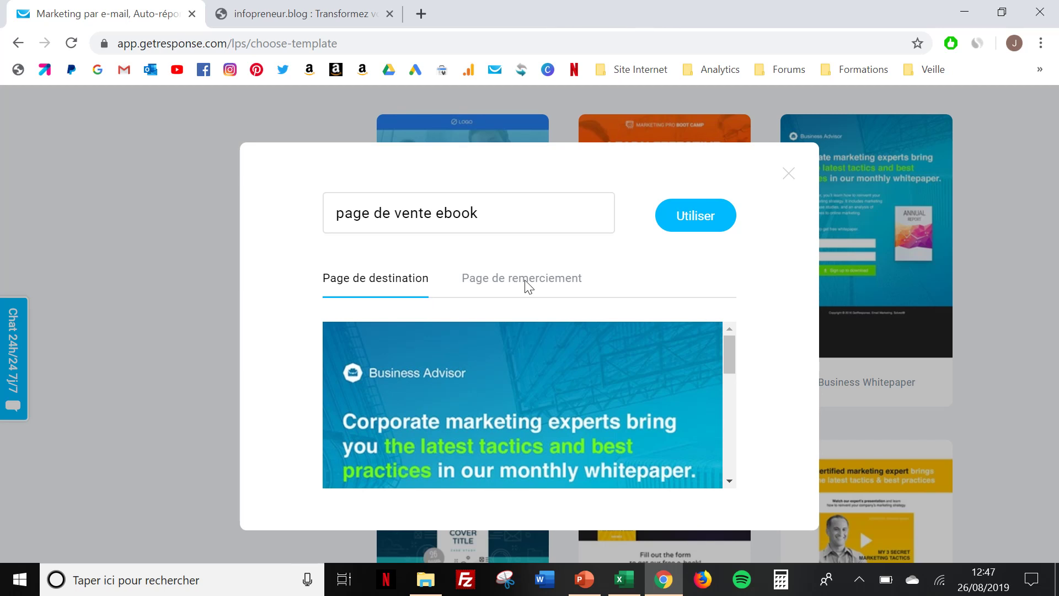
click(703, 219)
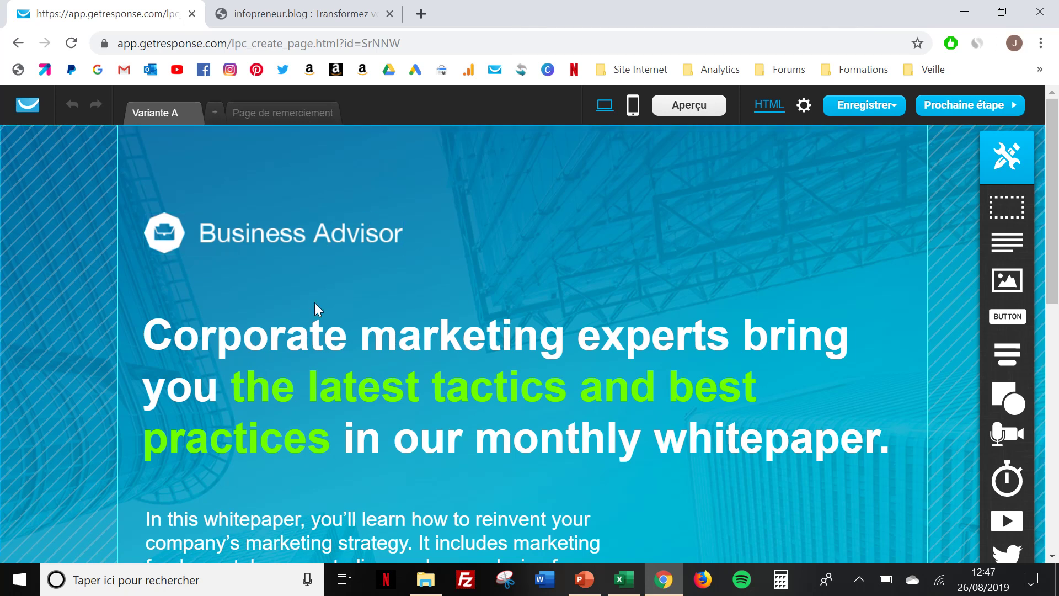
Clear the template's English headline text below the Business Advisor logo
click(293, 369)
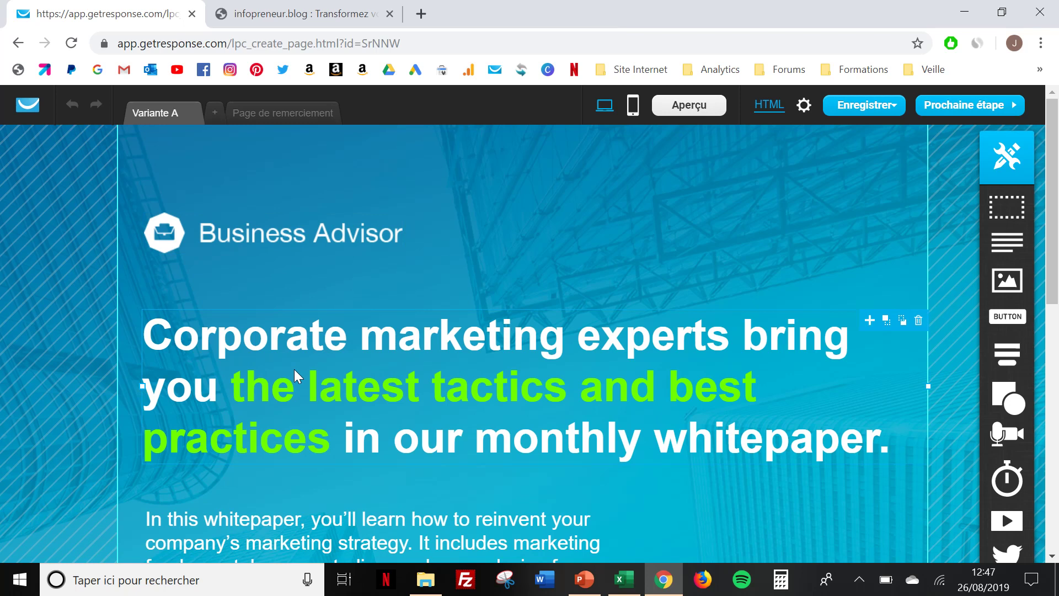
scroll(293, 368, down, 3)
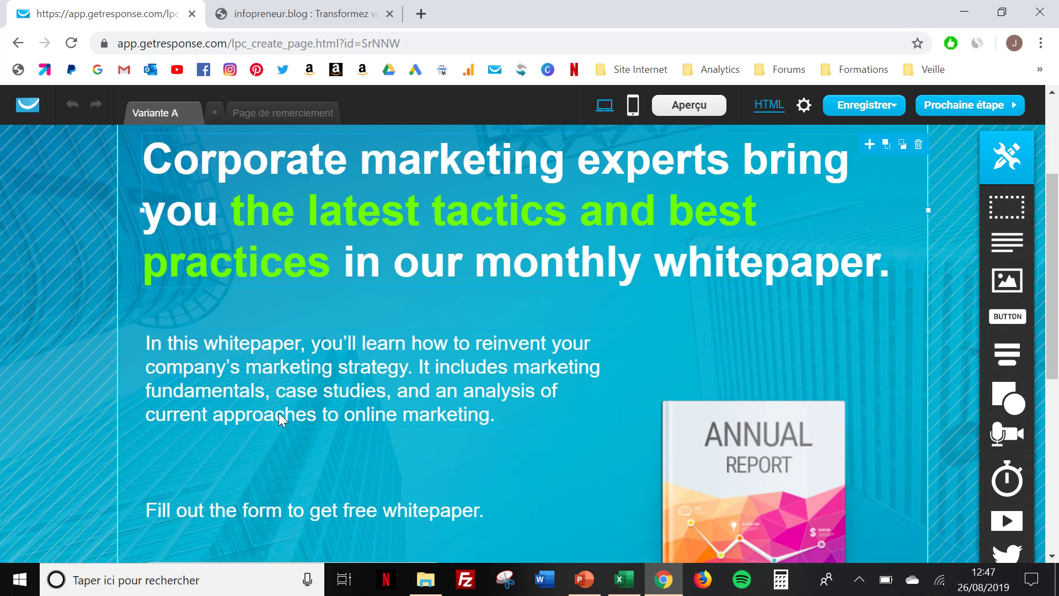
scroll(353, 215, up, 2)
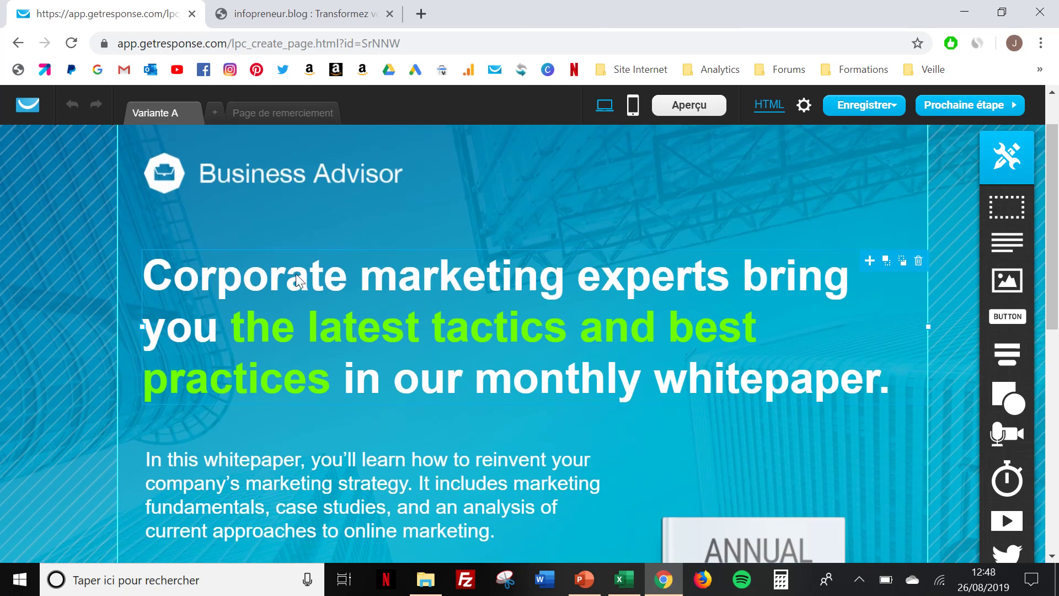
click(283, 285)
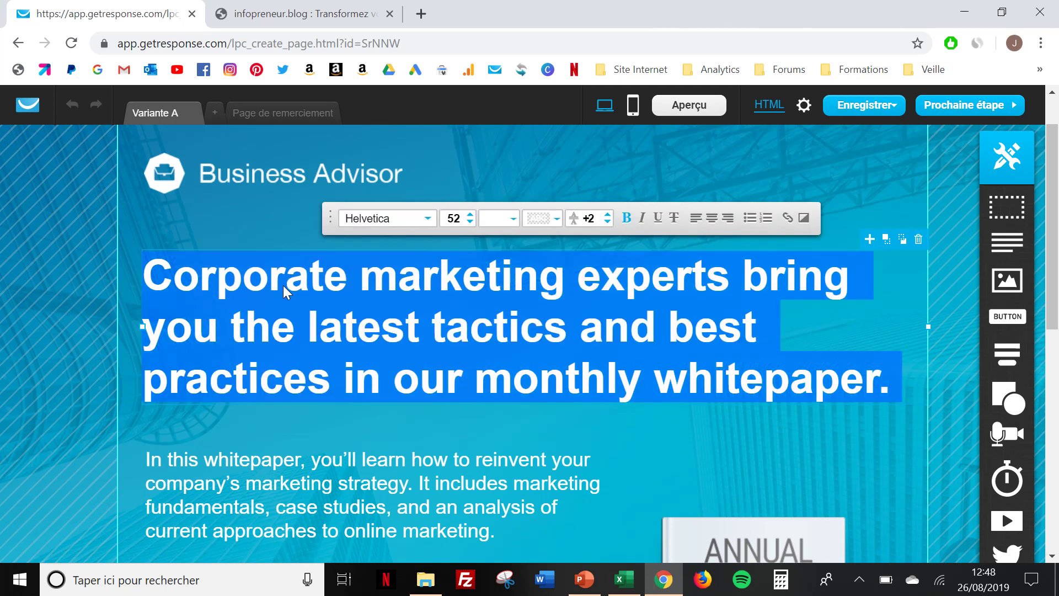
click(283, 286)
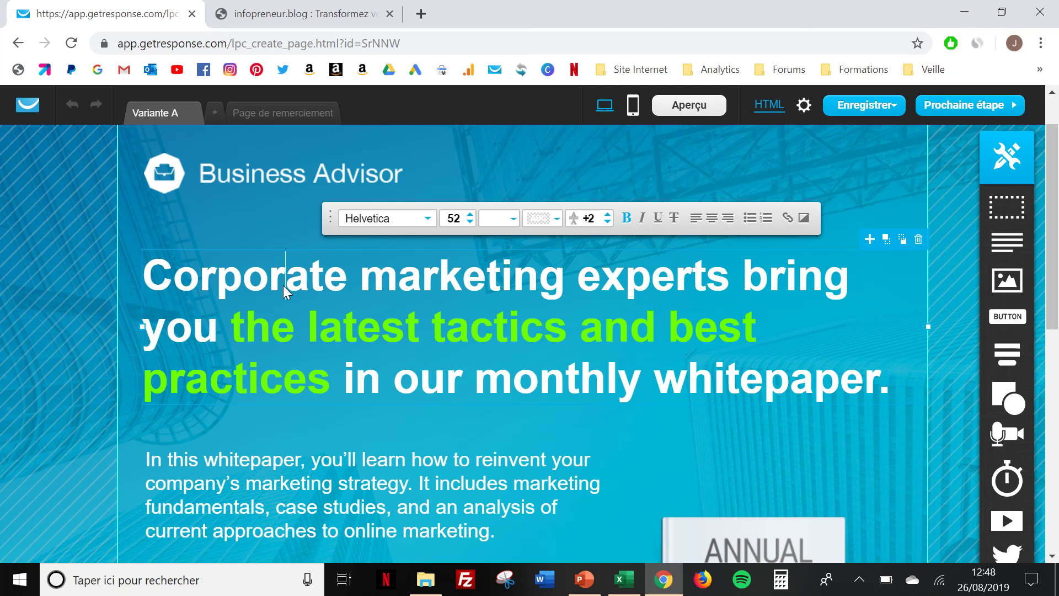
key(ctrl+a)
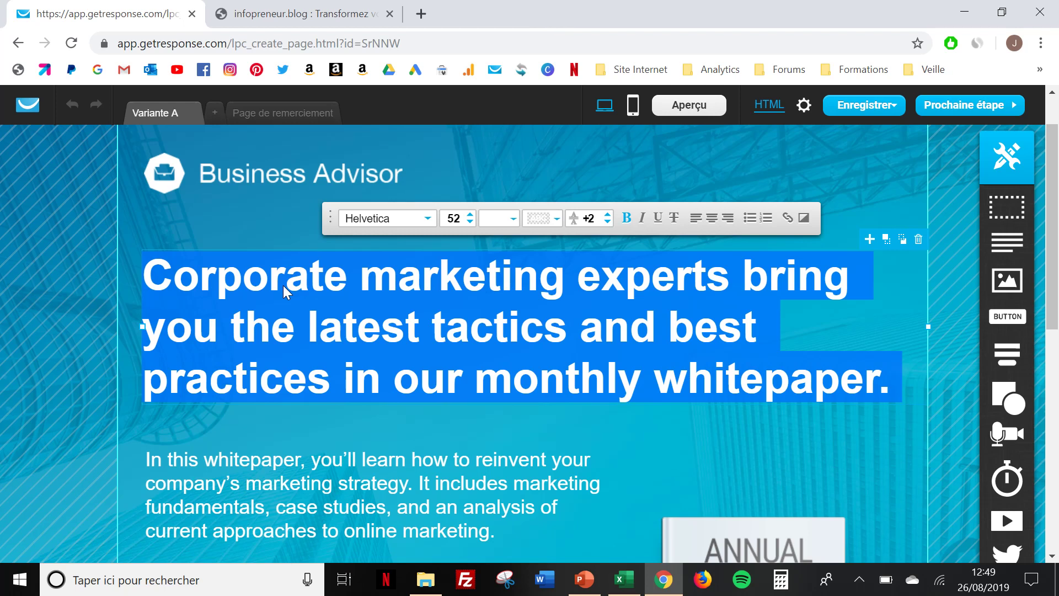
key(Delete)
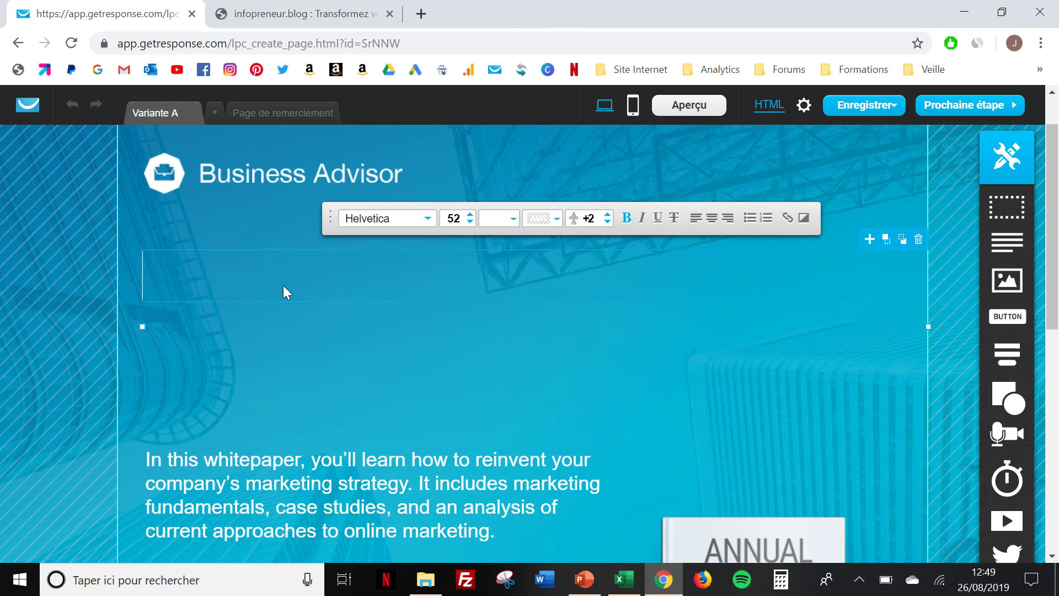
Write the headline "Comment perdre 15 kg en 30 jours sans exercice physiques" in the emptied text block
text(Comment perdr)
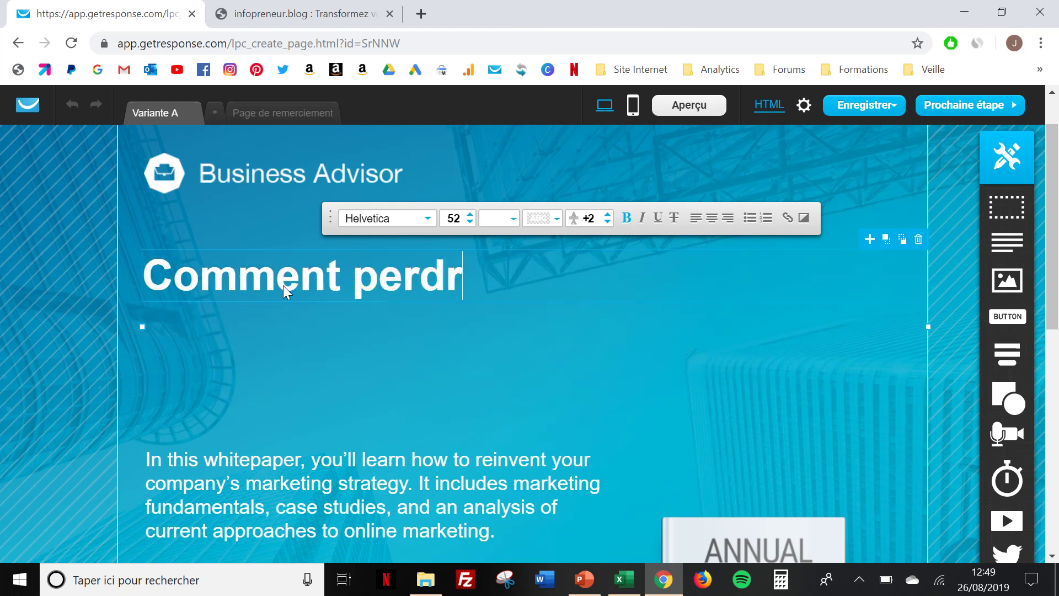
text(e 15)
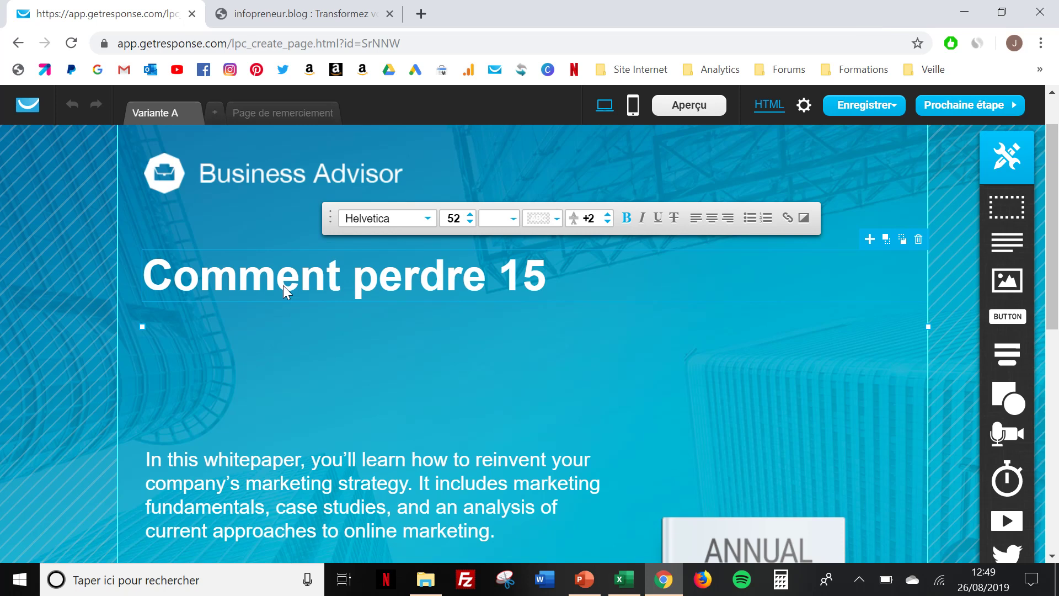
text( kg)
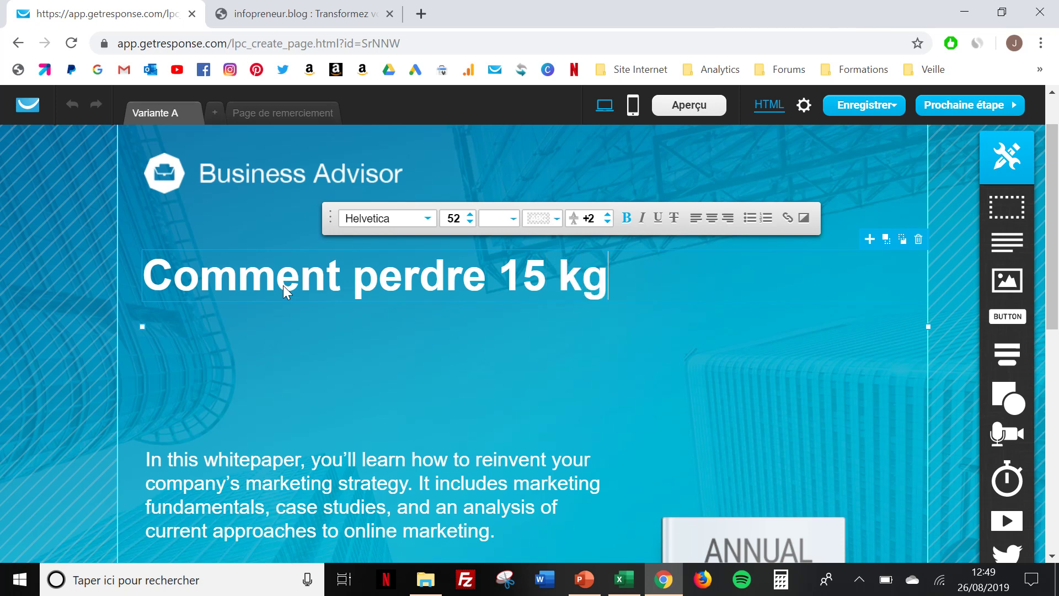
text( en 30)
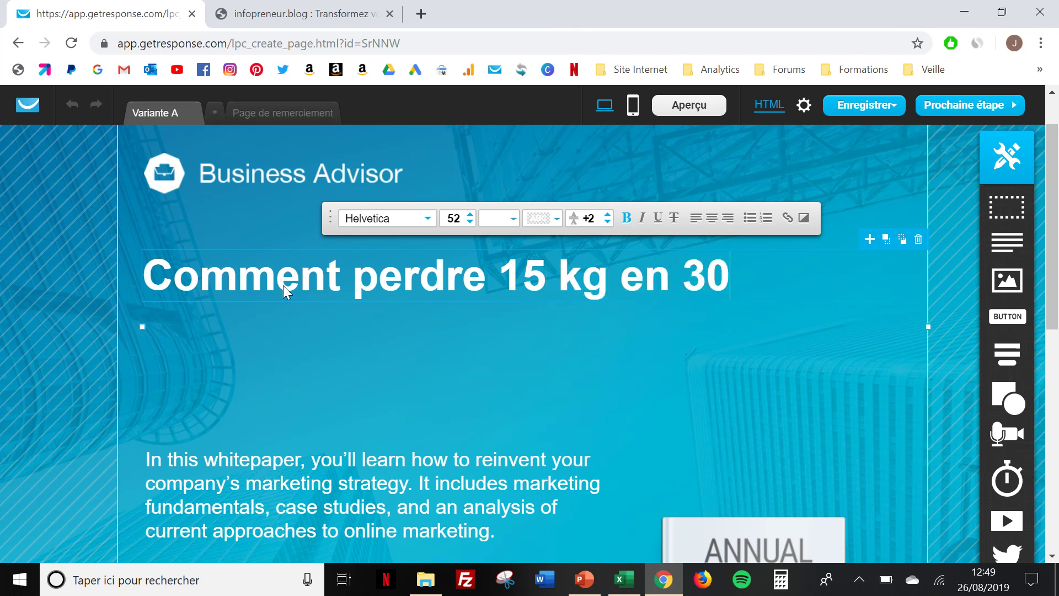
text( jours)
scroll(283, 285, up, 1)
text(s)
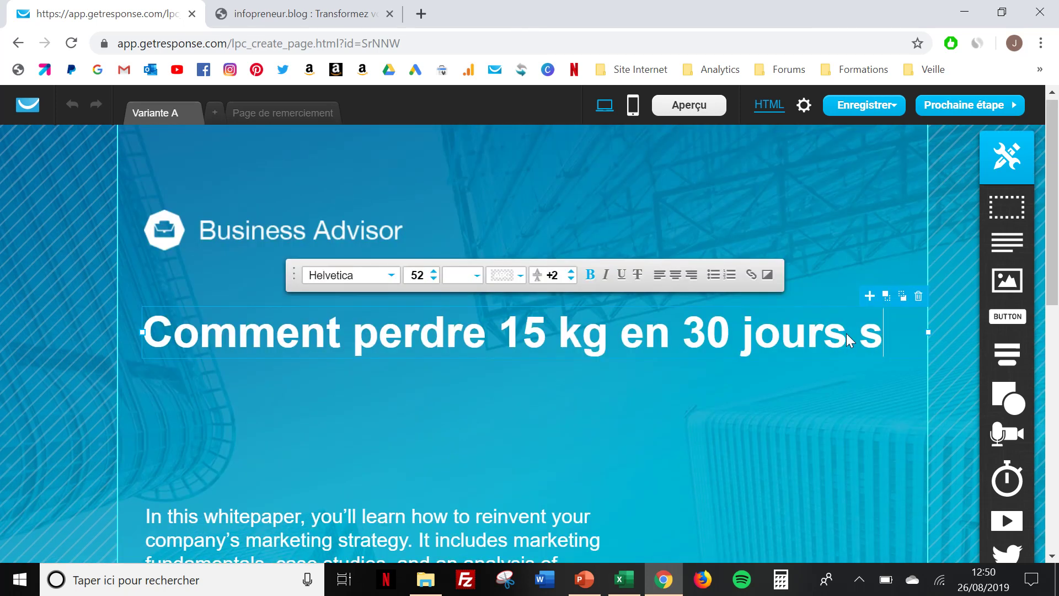
text(ans ex)
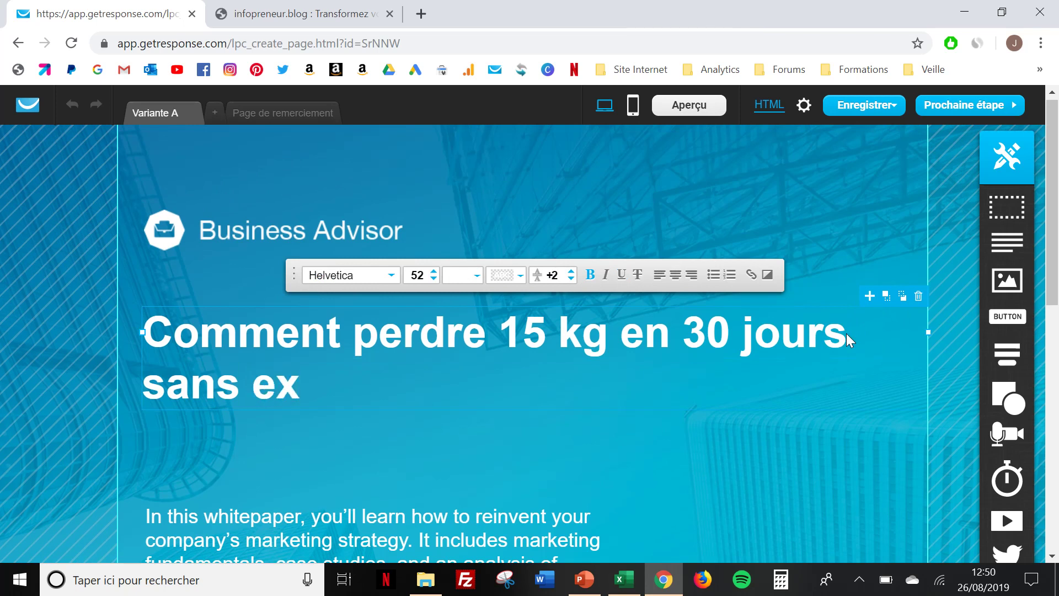
text(ercice)
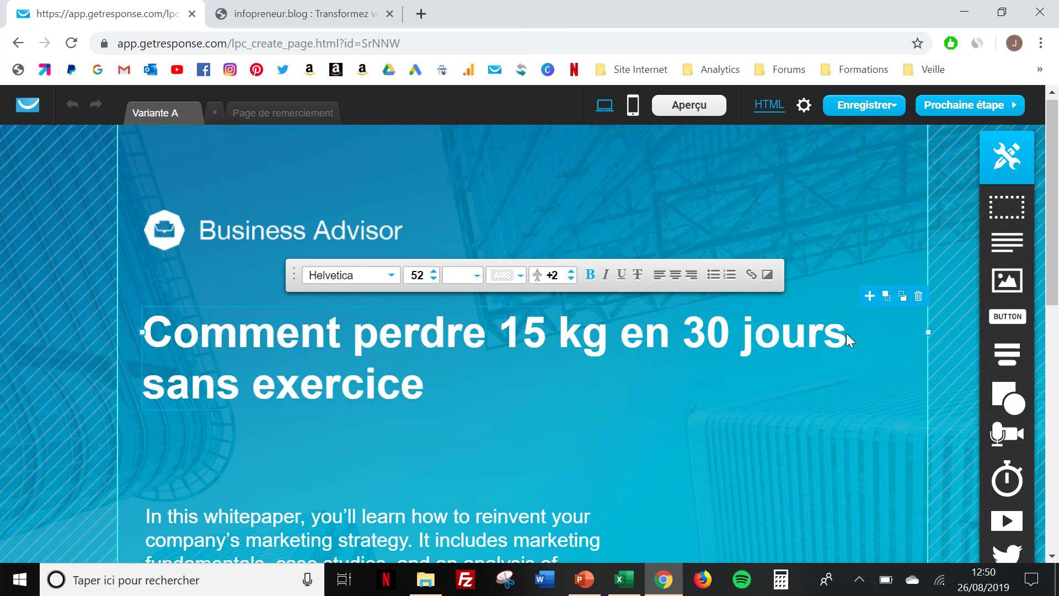
text( phyq)
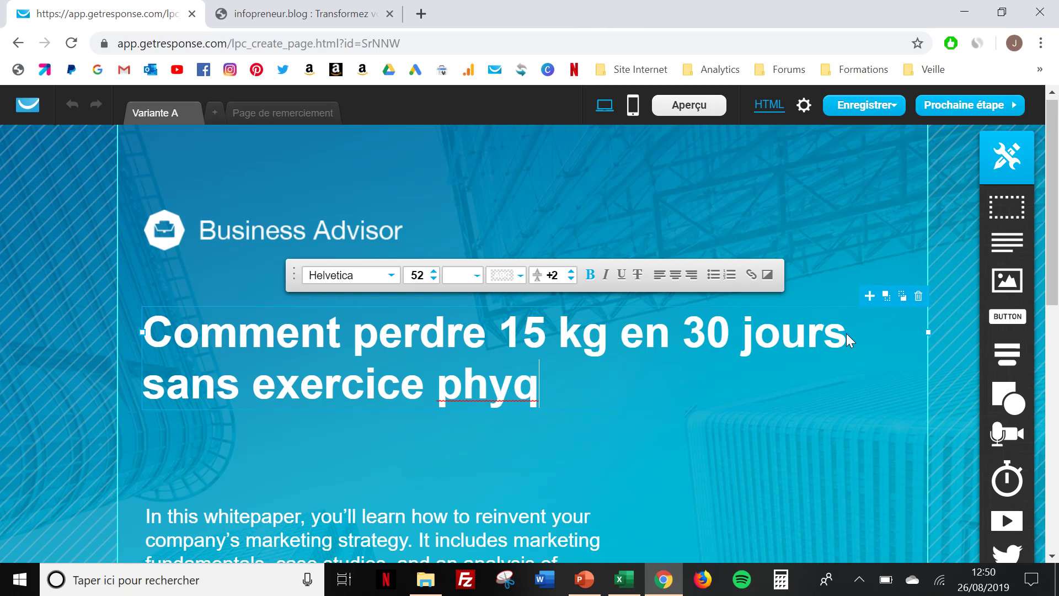
key(BackSpace)
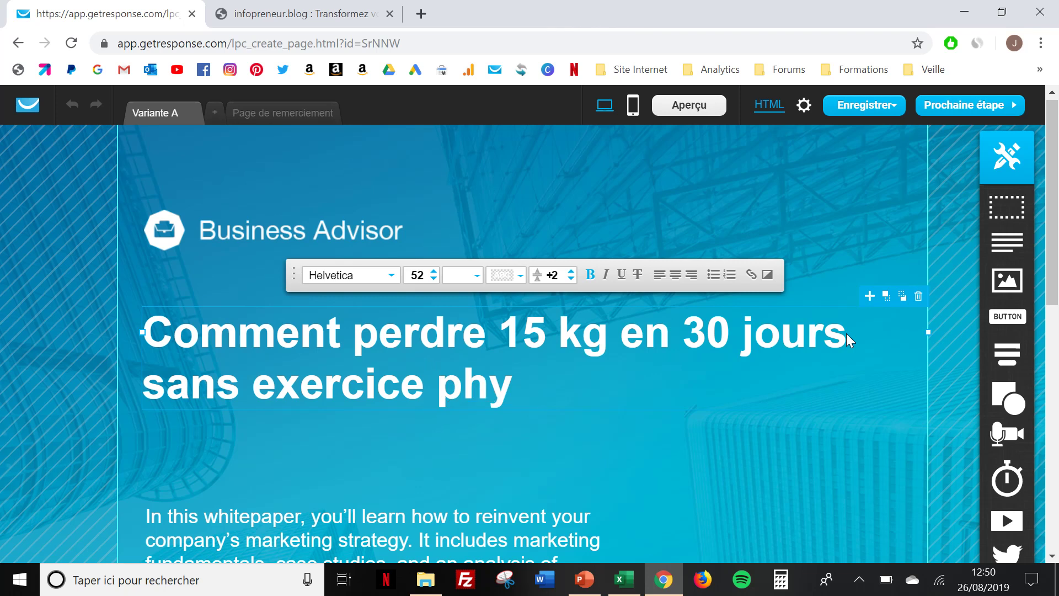
text(siques)
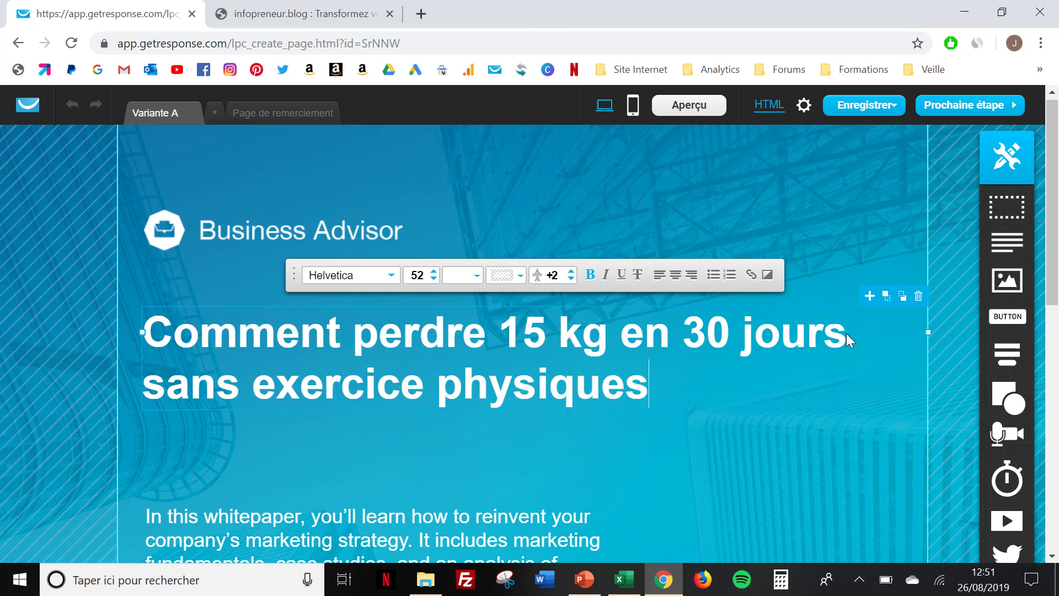
Correct "exercice" to the plural "exercices" in the headline
key(Left)
key(Left)
key(Left)
key(Left)
key(Left)
key(Left)
key(Left)
key(Left)
key(Left)
key(Left)
key(Left)
text(s)
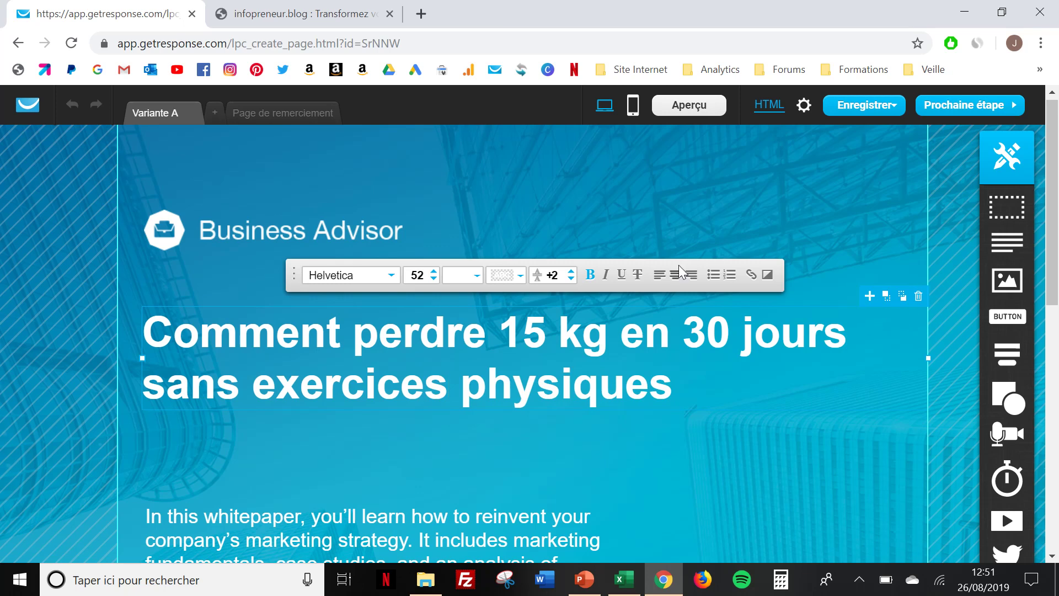
Try to change the text colour of "perdre 15 kg en 30 jours" in the headline
click(557, 343)
drag(353, 339, 837, 338)
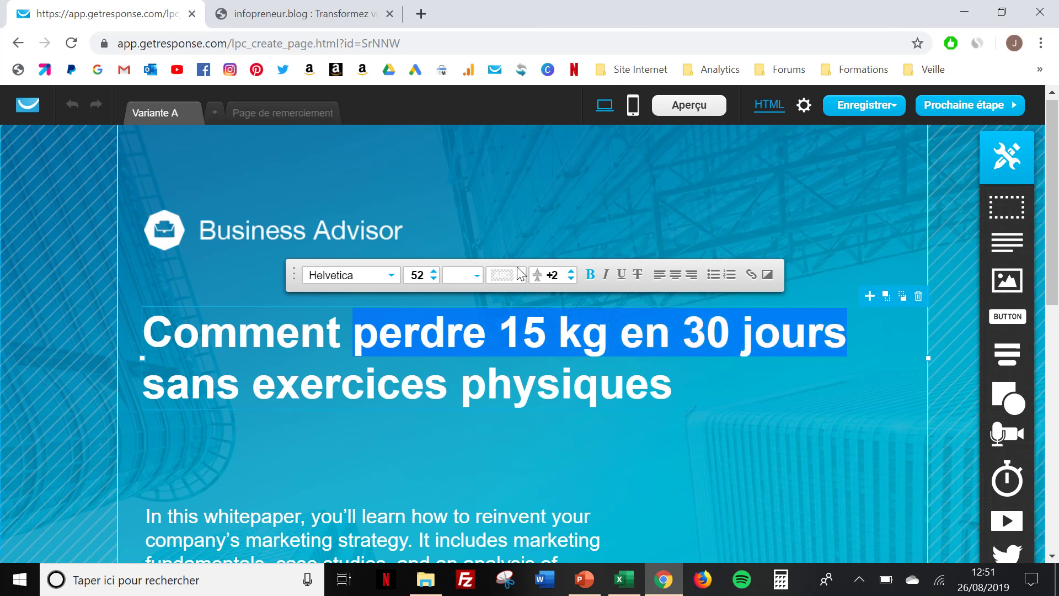
click(477, 278)
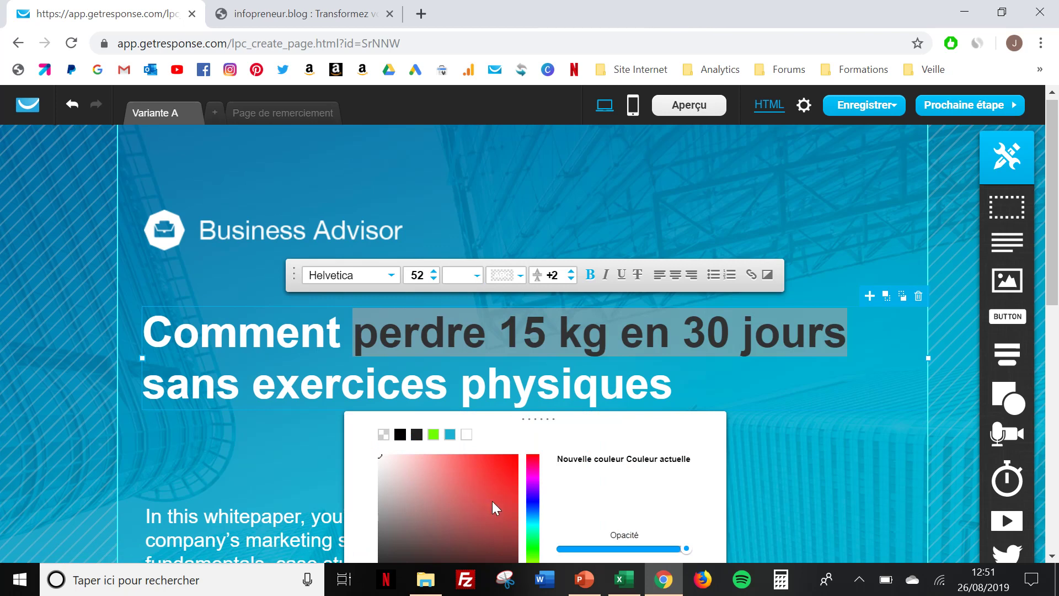
click(534, 497)
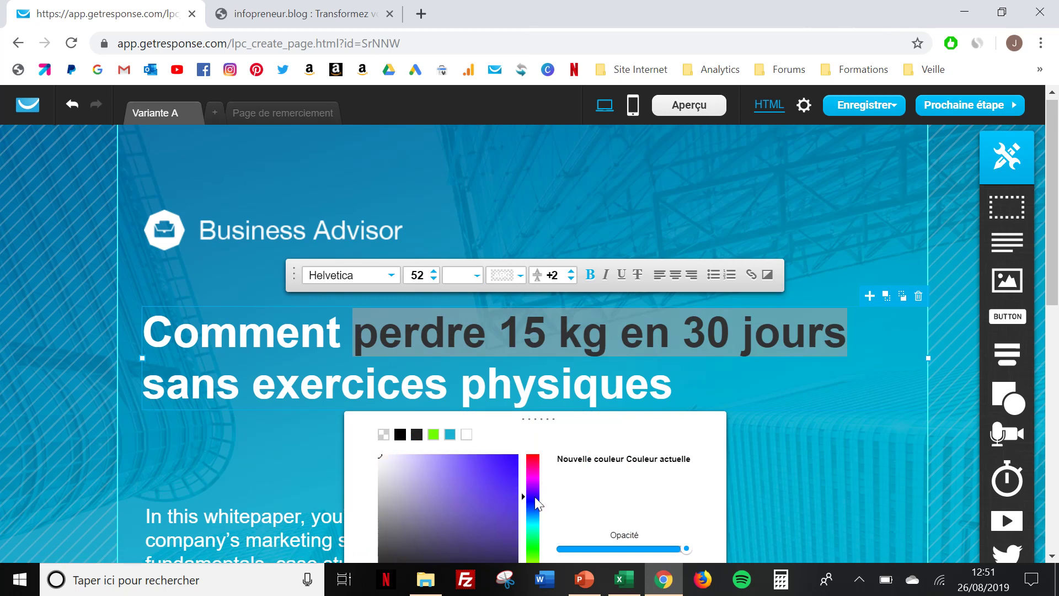
scroll(678, 481, down, 3)
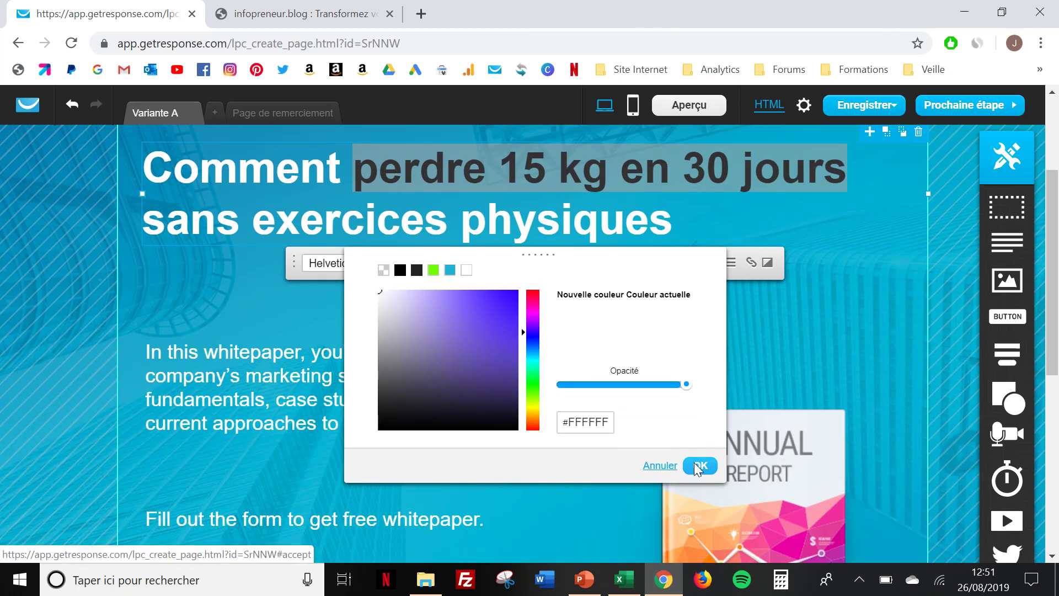
click(698, 468)
scroll(551, 298, up, 2)
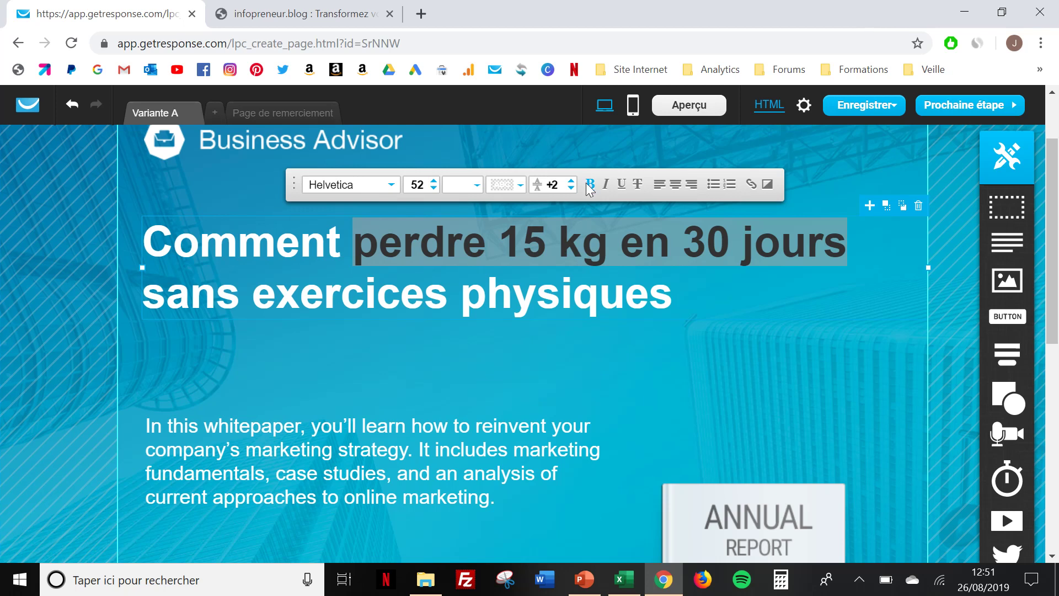
click(650, 385)
Replace the Annual Report cover beside the sign-up form with the stored "Comment perdre du poids ? Mission 15 kilos en 1 mois" ebook cover image
scroll(651, 385, down, 4)
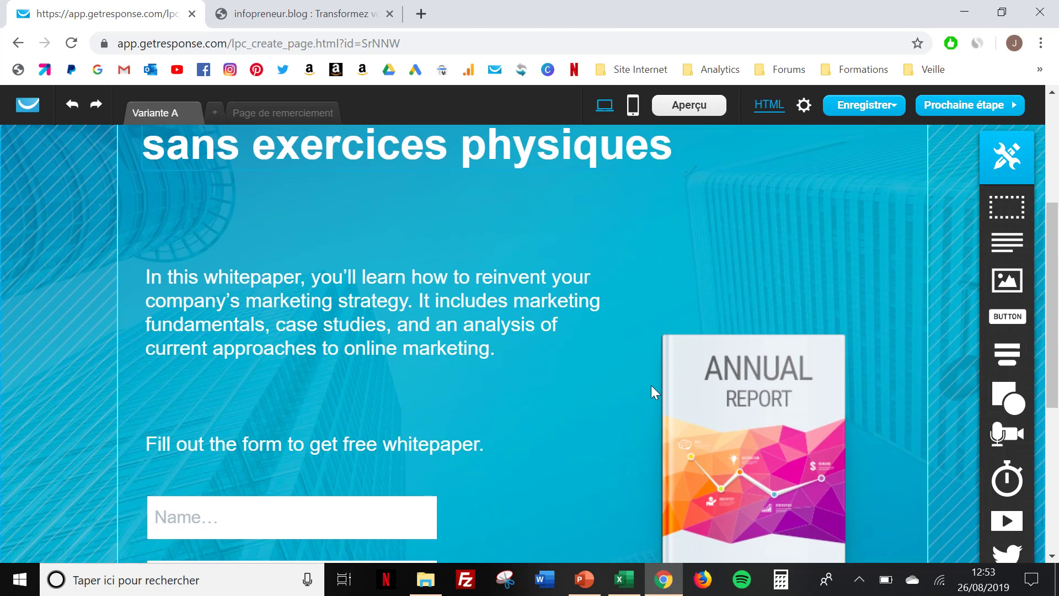
scroll(651, 385, down, 1)
click(770, 289)
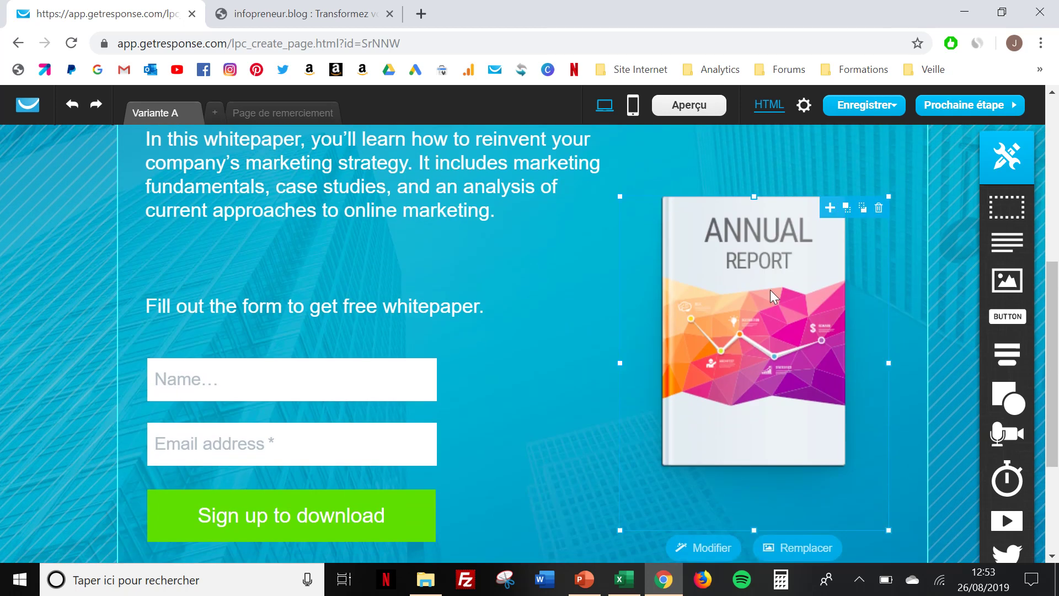
scroll(717, 281, down, 1)
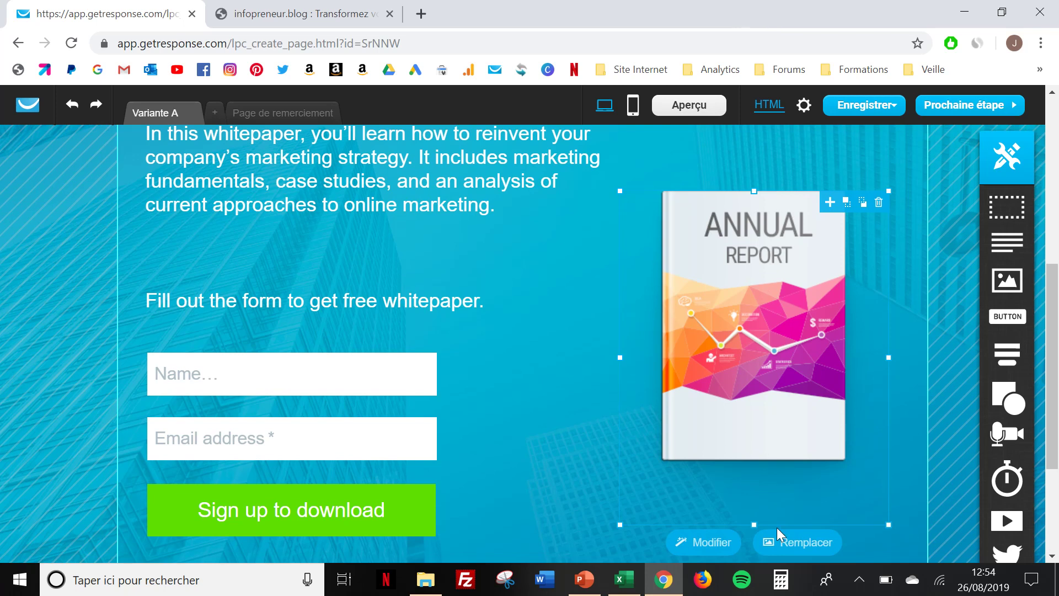
click(782, 545)
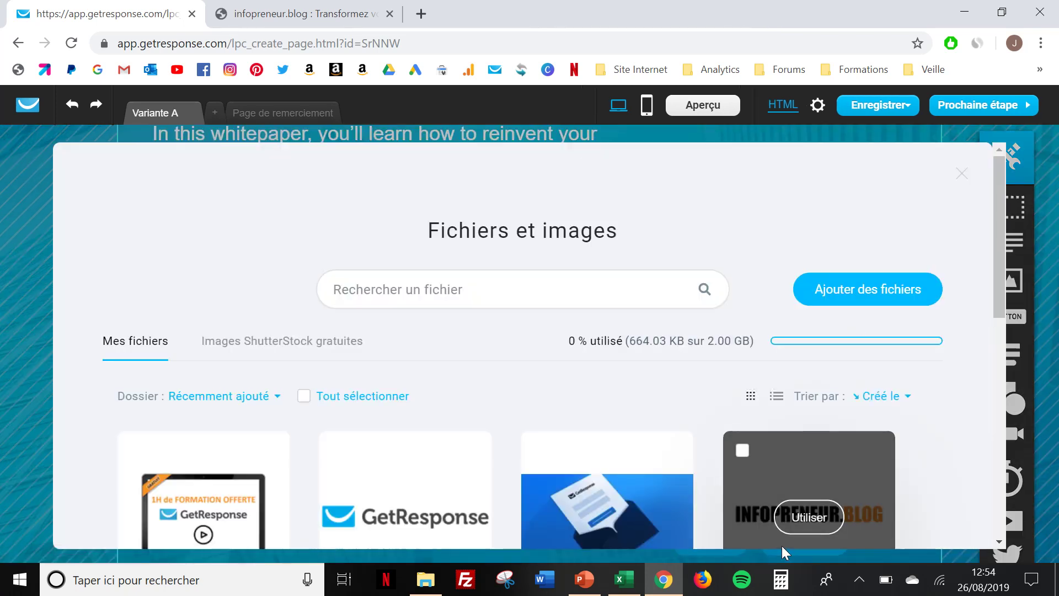
scroll(588, 382, down, 3)
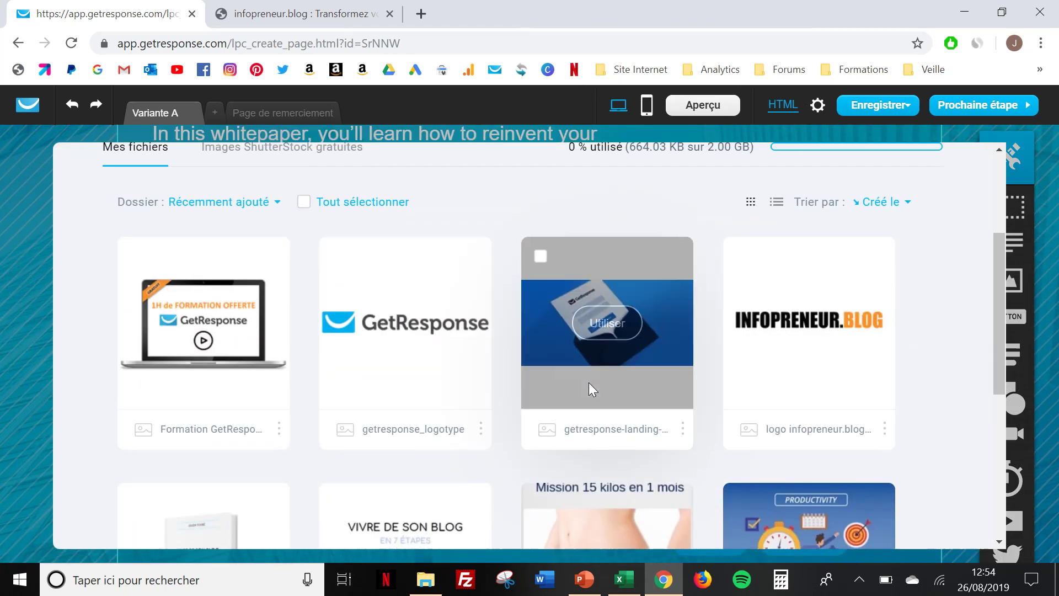
scroll(588, 382, down, 4)
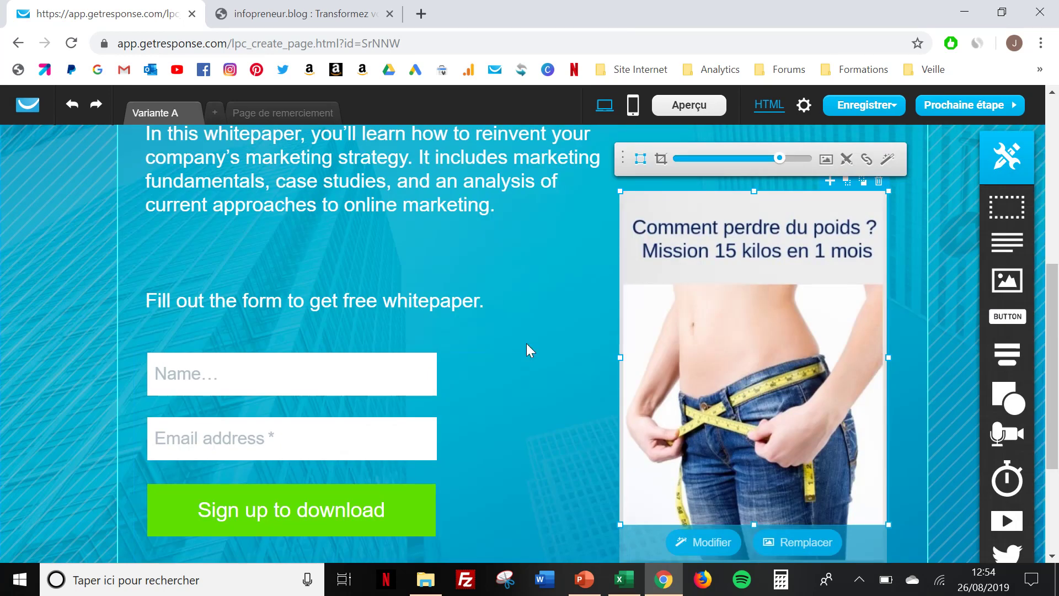
click(526, 344)
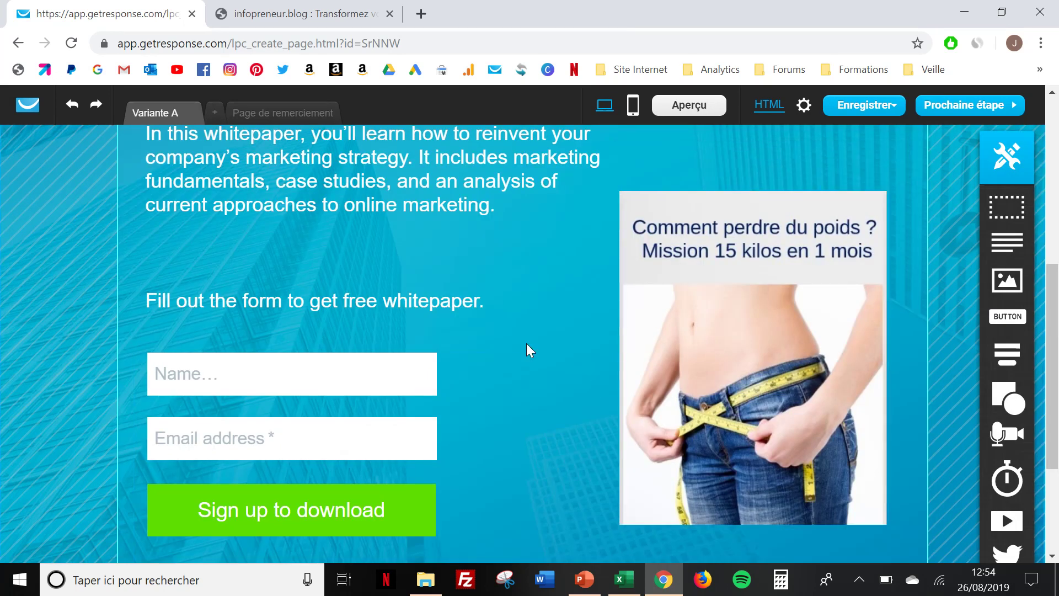
Replace the Business Advisor logo above the headline with the stored INFOPRENEUR.BLOG logo image
scroll(526, 343, up, 6)
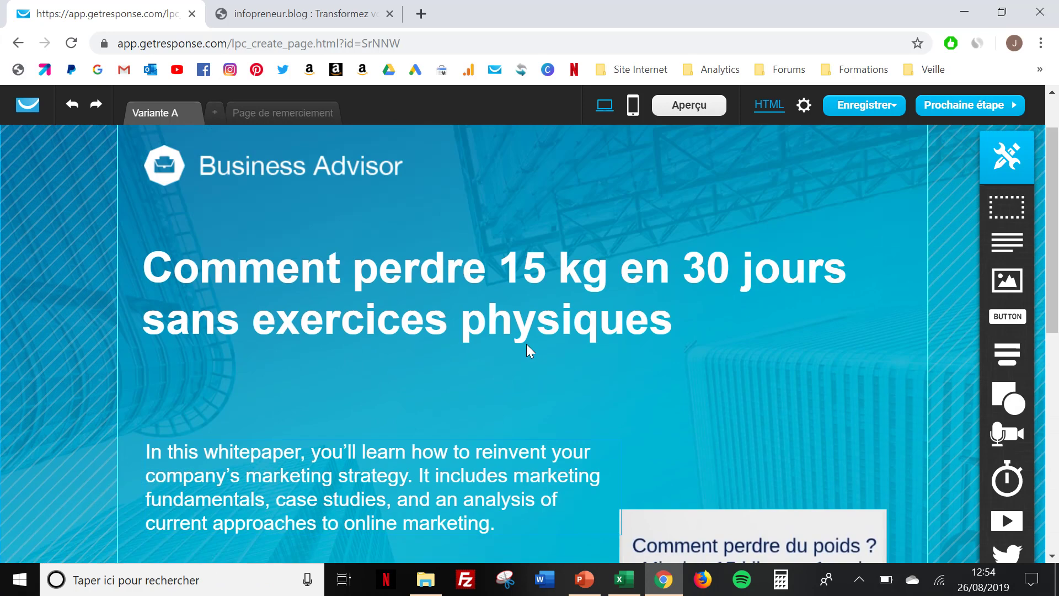
scroll(526, 343, up, 1)
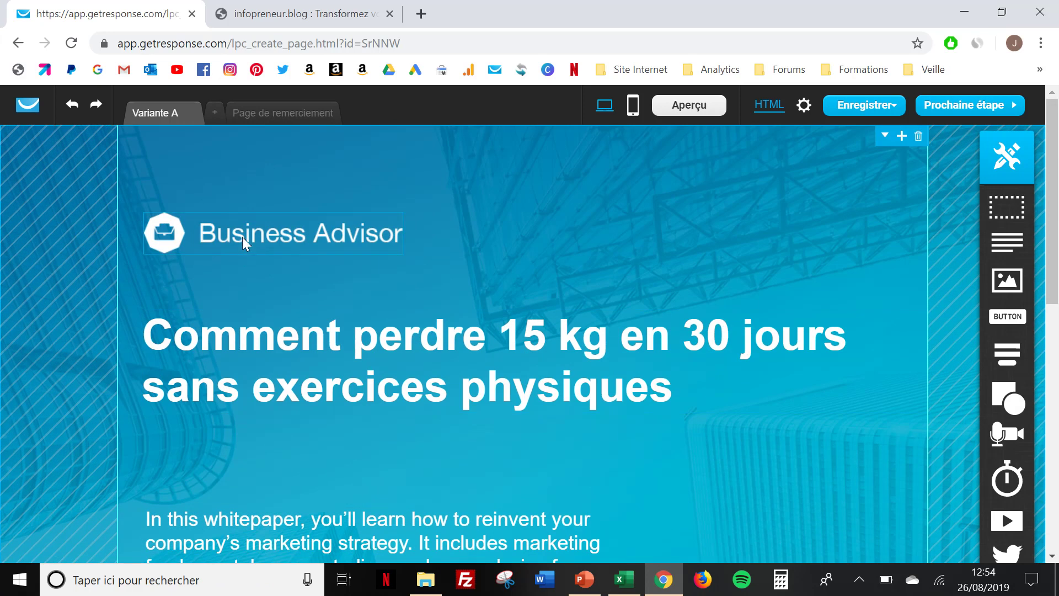
click(242, 237)
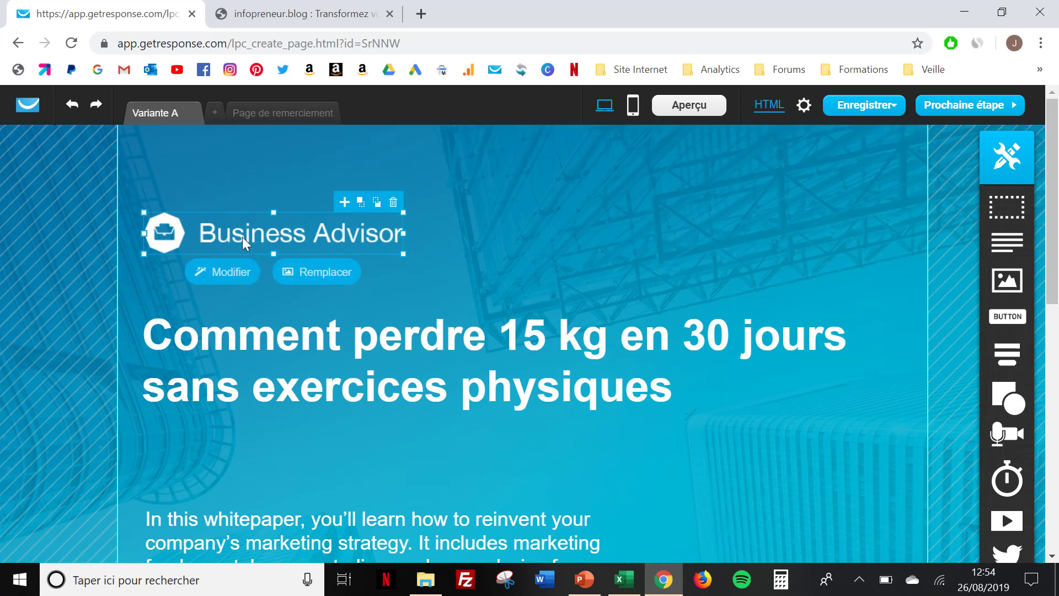
click(302, 273)
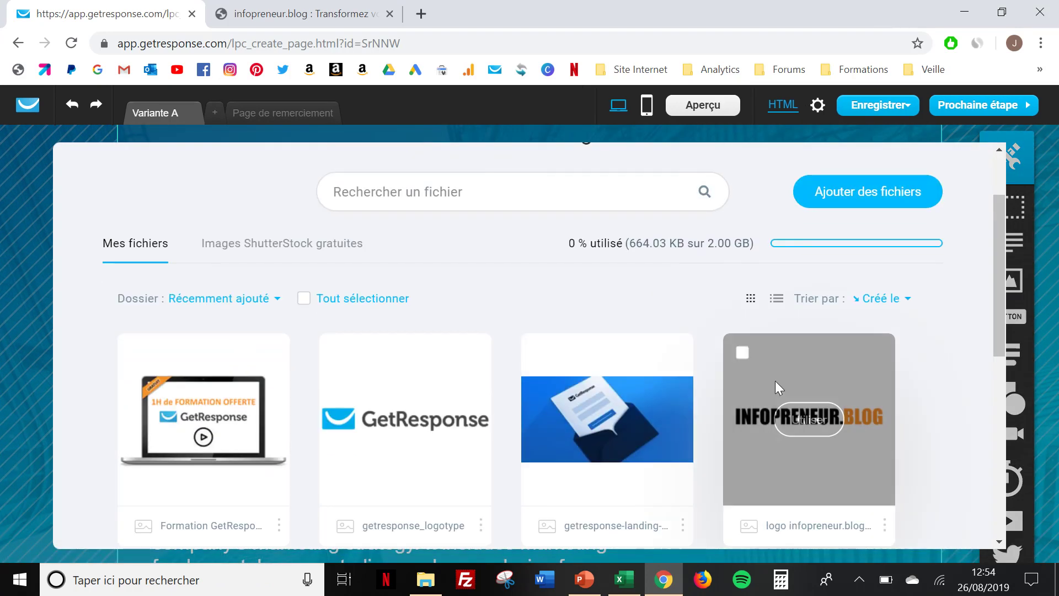
click(809, 417)
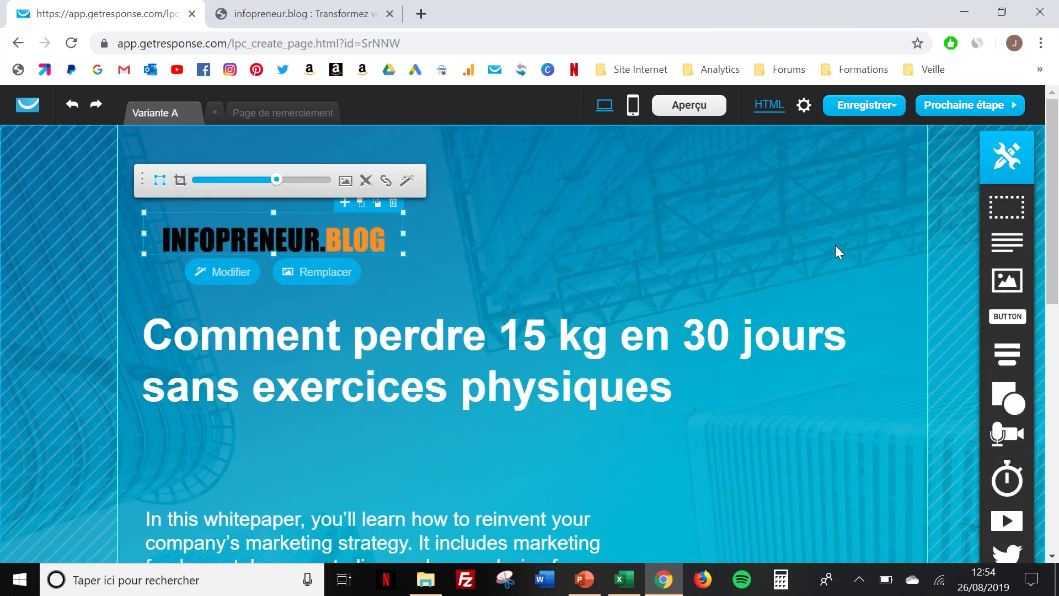
Replace the whitepaper description with "Vous apprendrez comment :" followed by the lines "- argument 1", "- argument 2" and "- argument 3"
click(507, 238)
scroll(508, 244, down, 5)
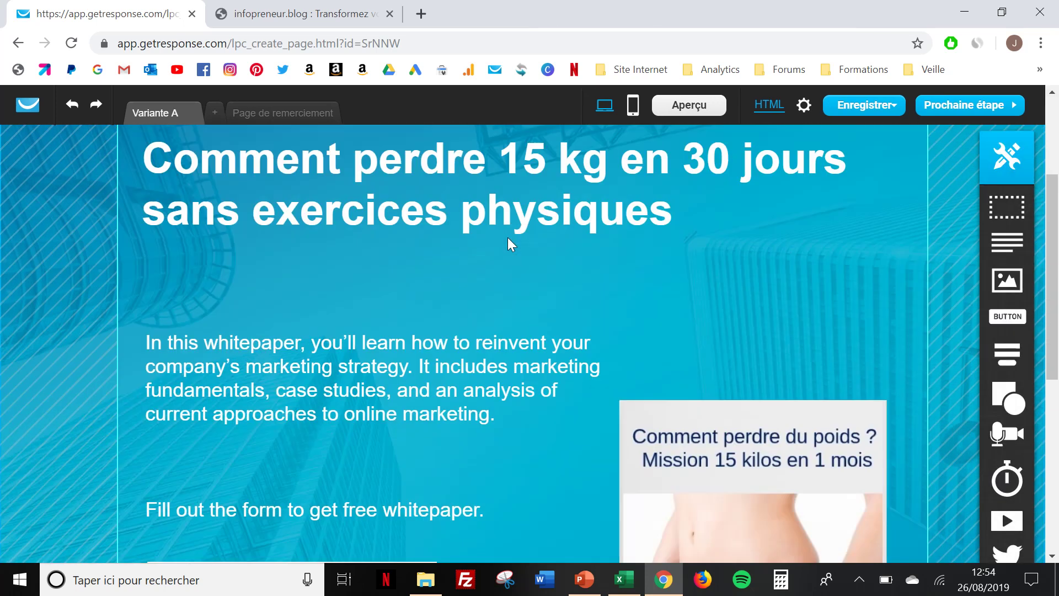
scroll(507, 244, up, 2)
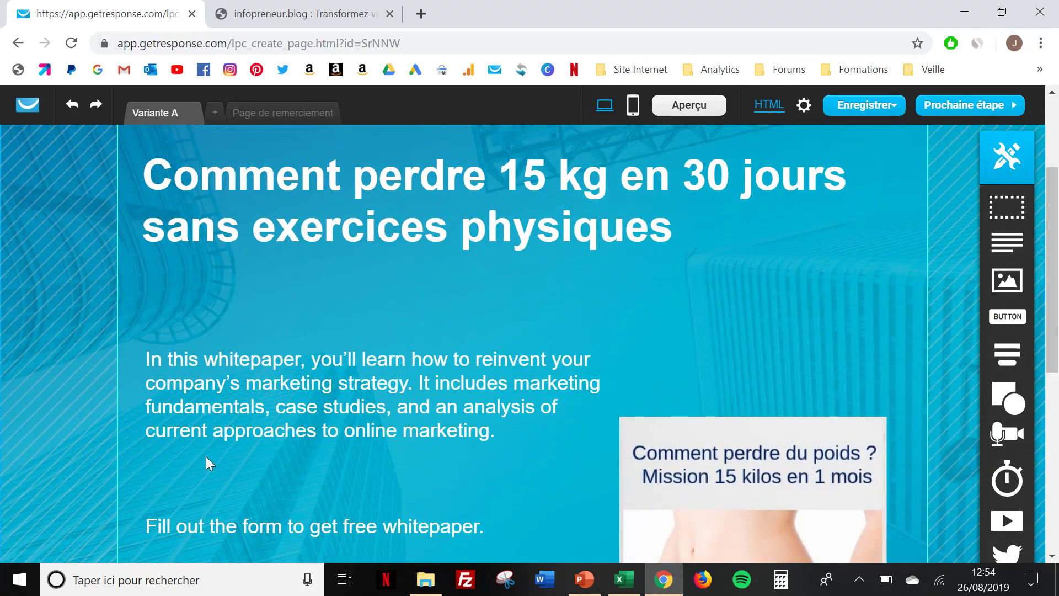
double_click(244, 365)
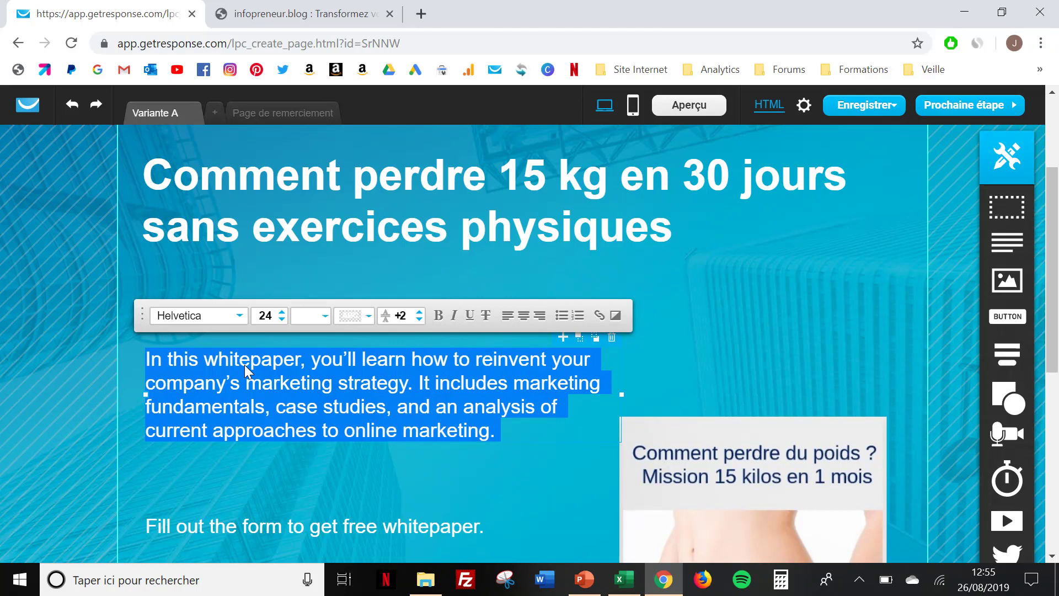
text(Vous app)
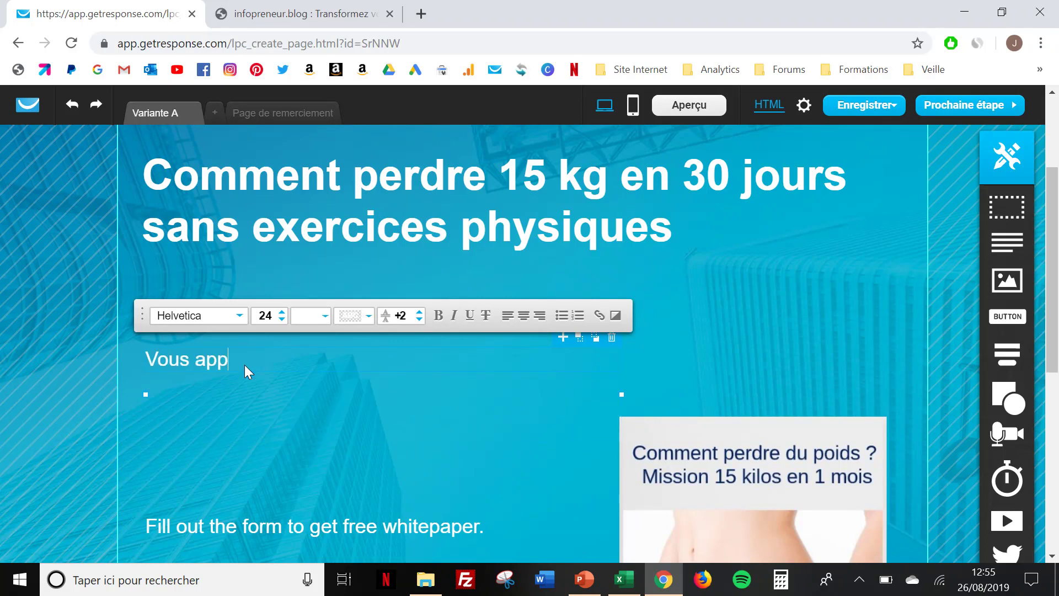
text(rendrez comment :)
key(Return)
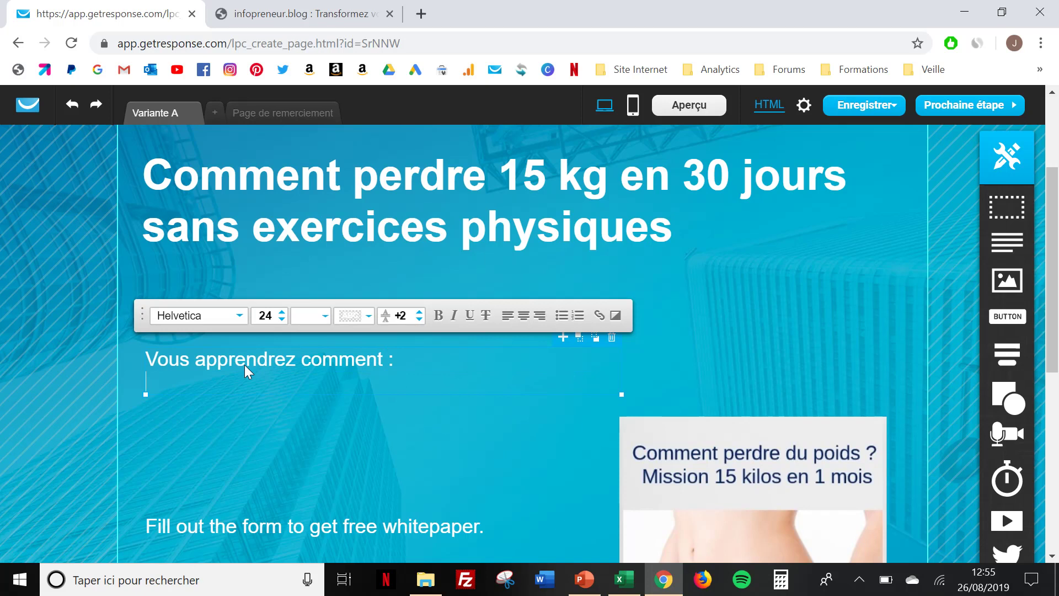
text(- argument 1)
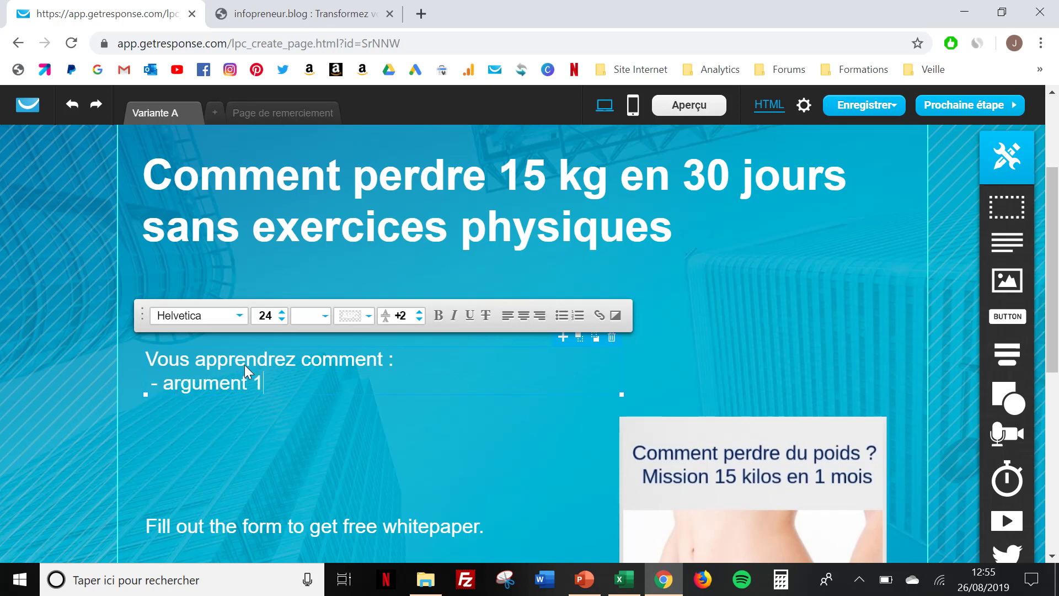
key(Return)
text(- argument 2)
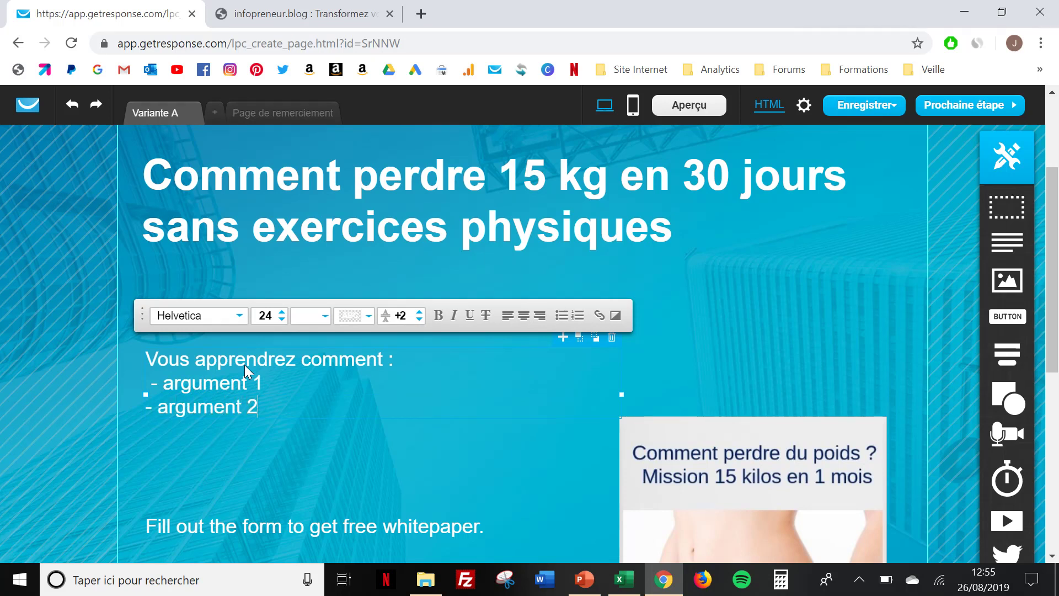
key(Return)
text(- argument 3)
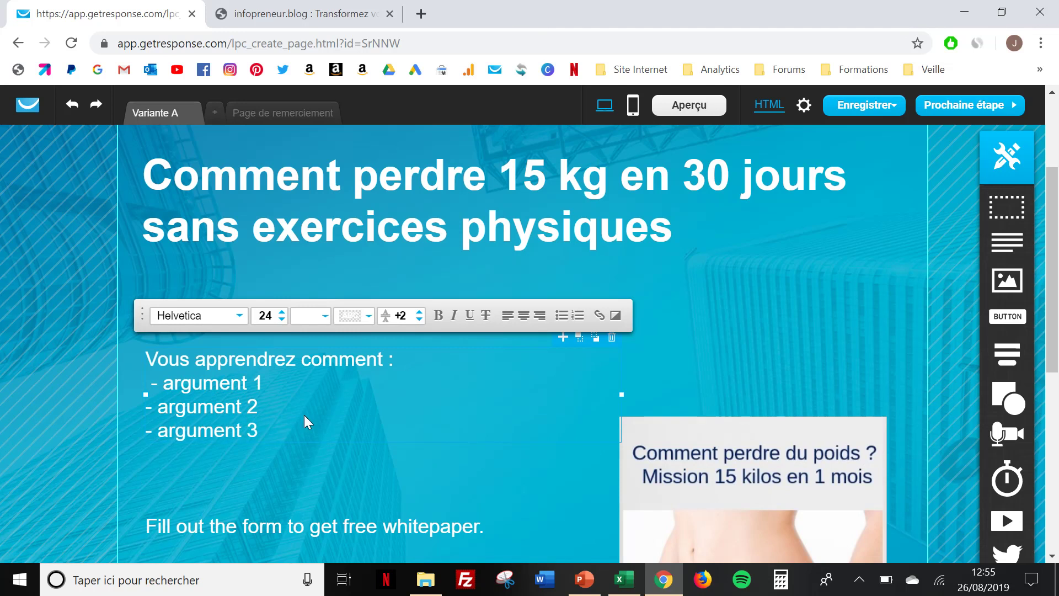
Replace the "Fill out the form to get free whitepaper." line with "Garantie 30 jours satisfait ou remboursé"
scroll(303, 415, down, 4)
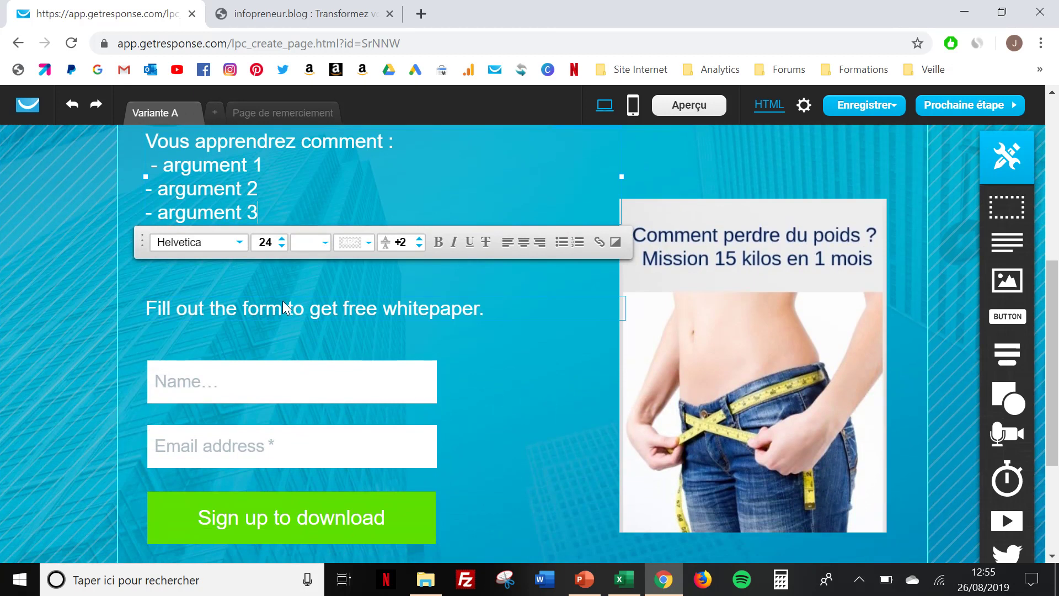
click(282, 300)
double_click(282, 300)
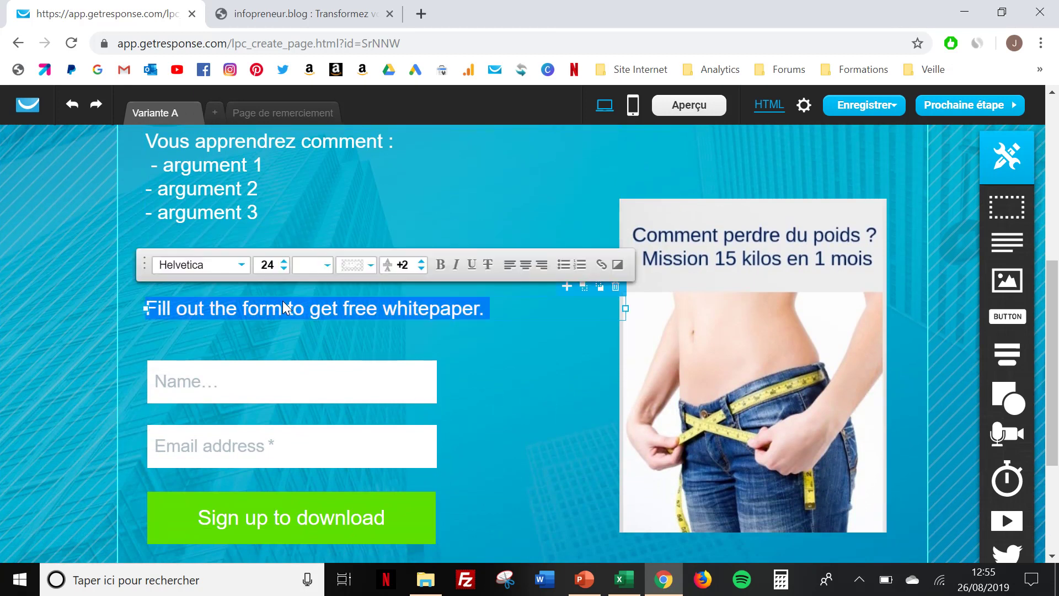
text(Garantie )
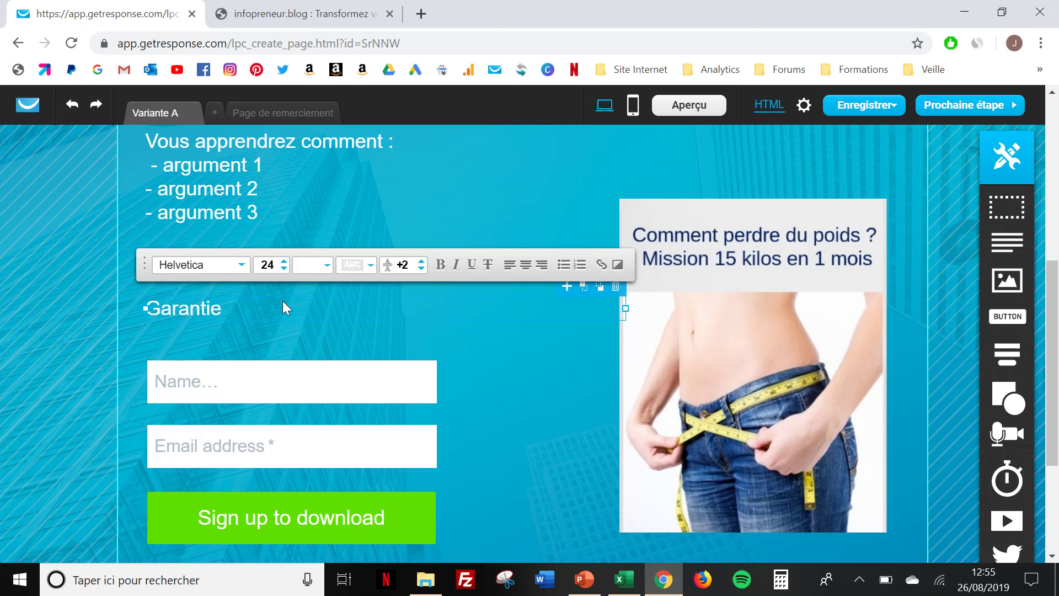
text(30 jours satisfa)
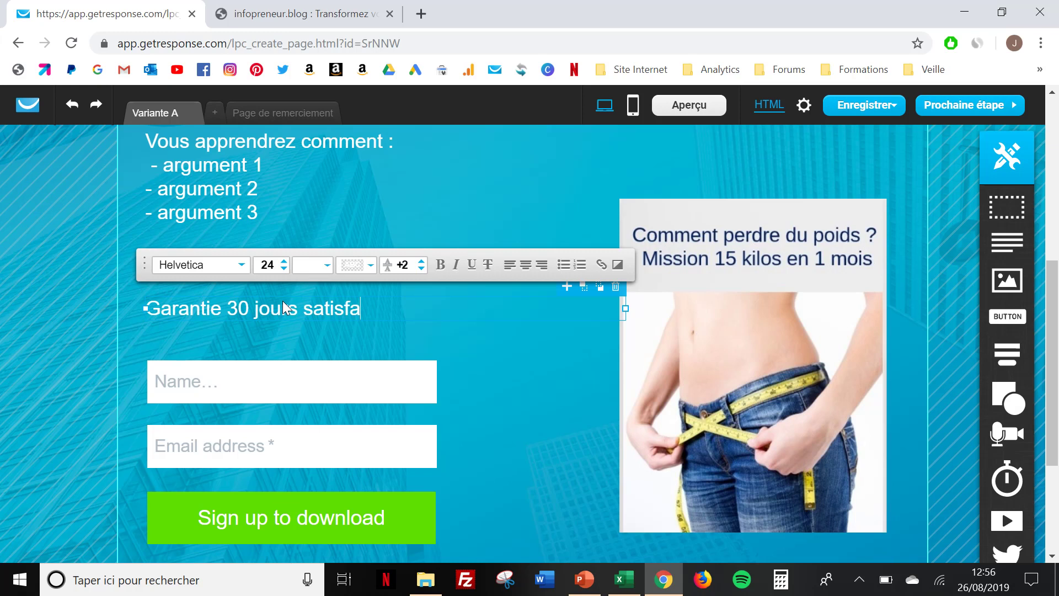
text(it ou rembours)
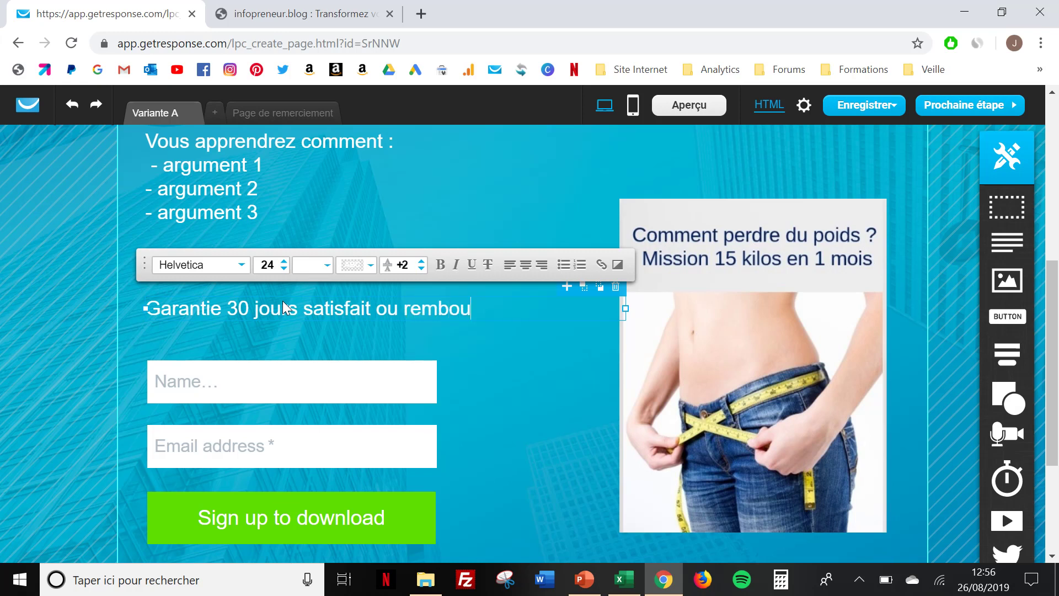
text(é)
Delete the sign-up form with its name and email fields below the guarantee line
click(266, 392)
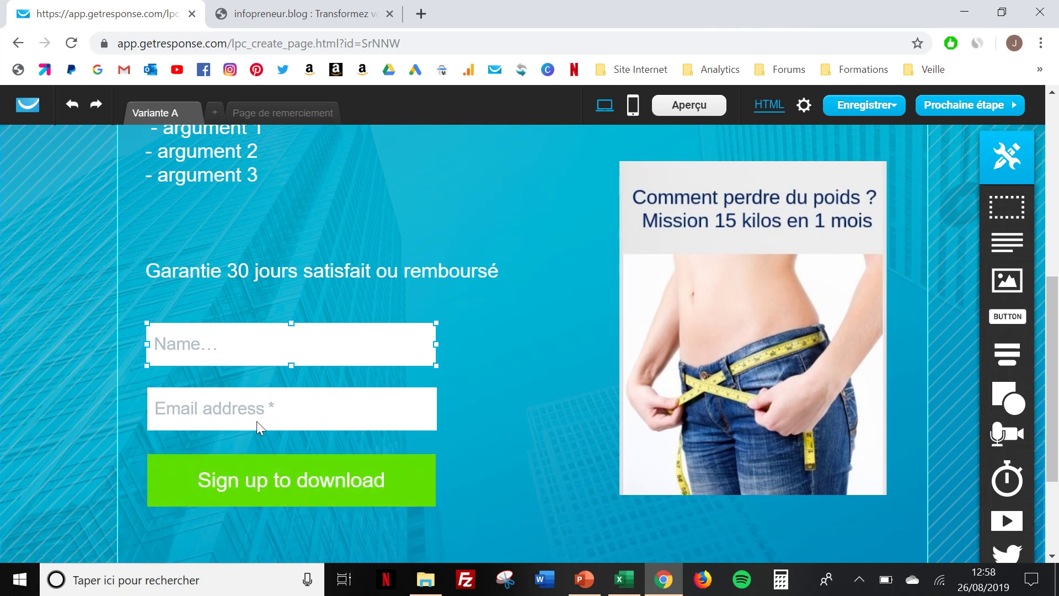
click(337, 377)
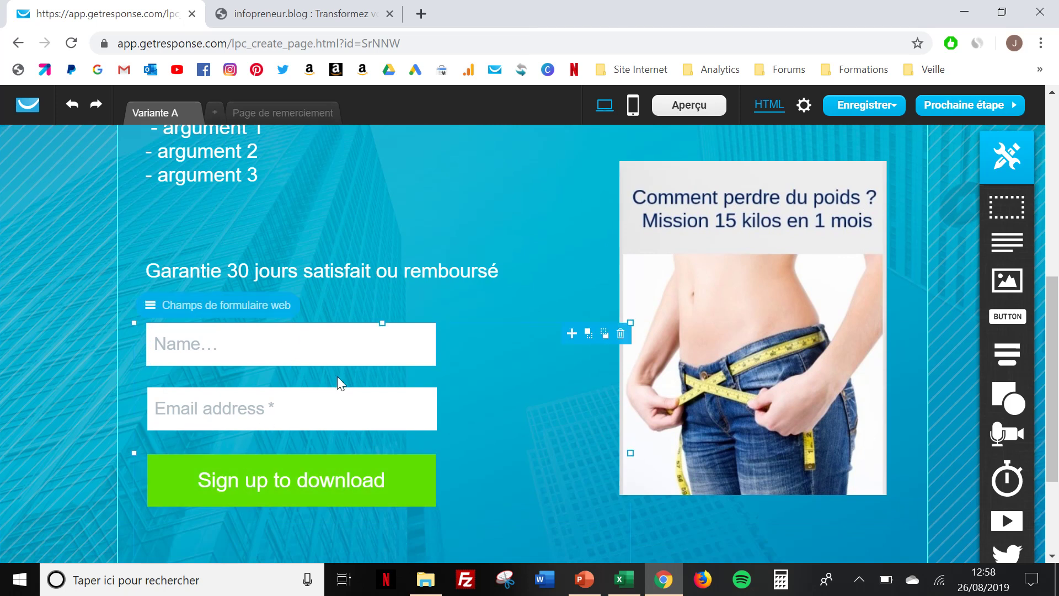
click(620, 332)
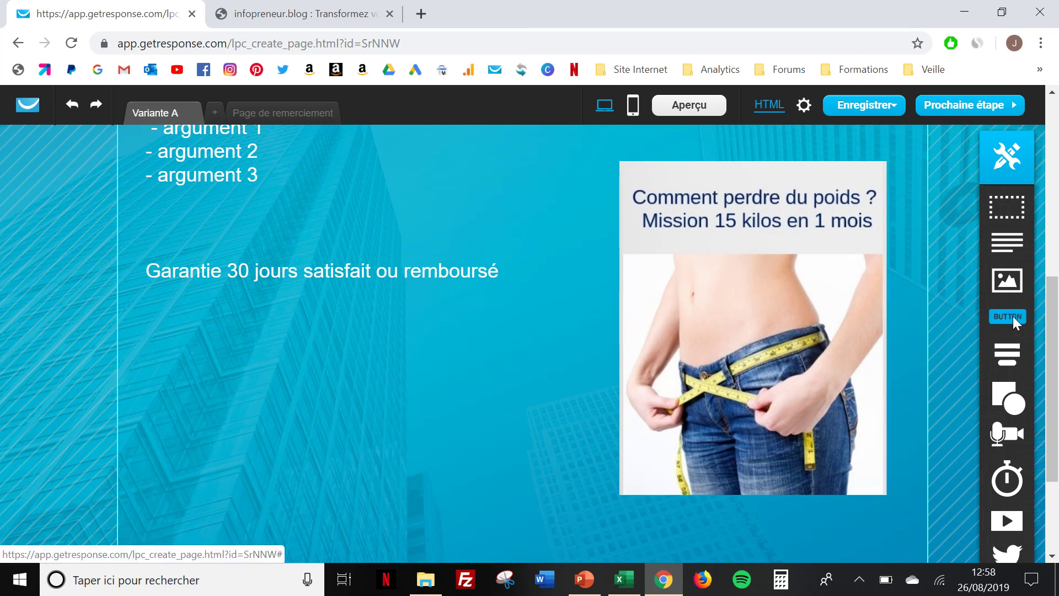
Add a button directly below the guarantee line and enlarge it to slightly wider than that line and a little taller
drag(1006, 317, 249, 352)
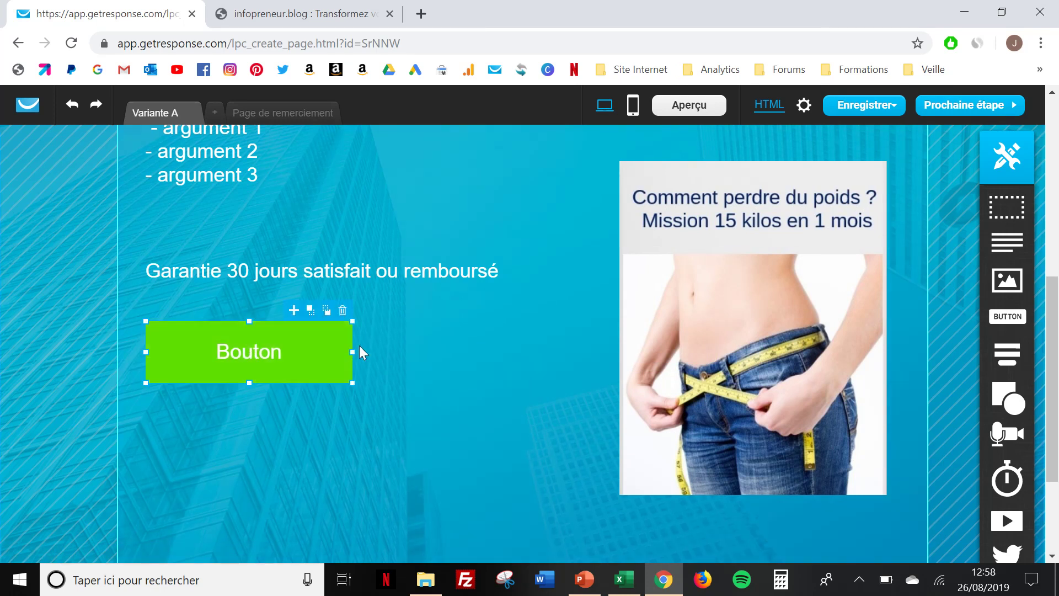
drag(349, 352, 518, 362)
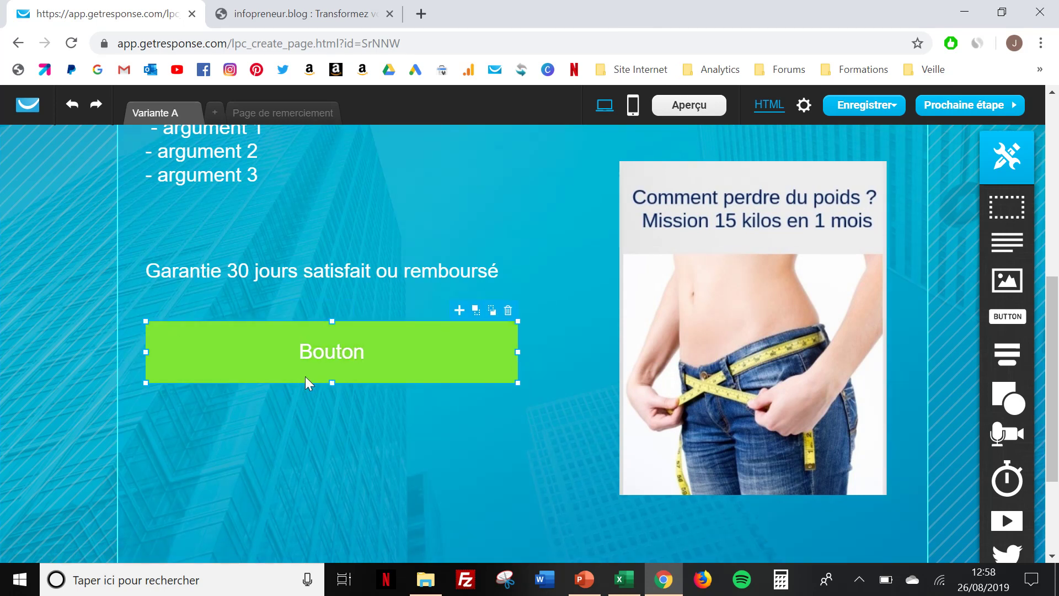
drag(335, 384, 332, 399)
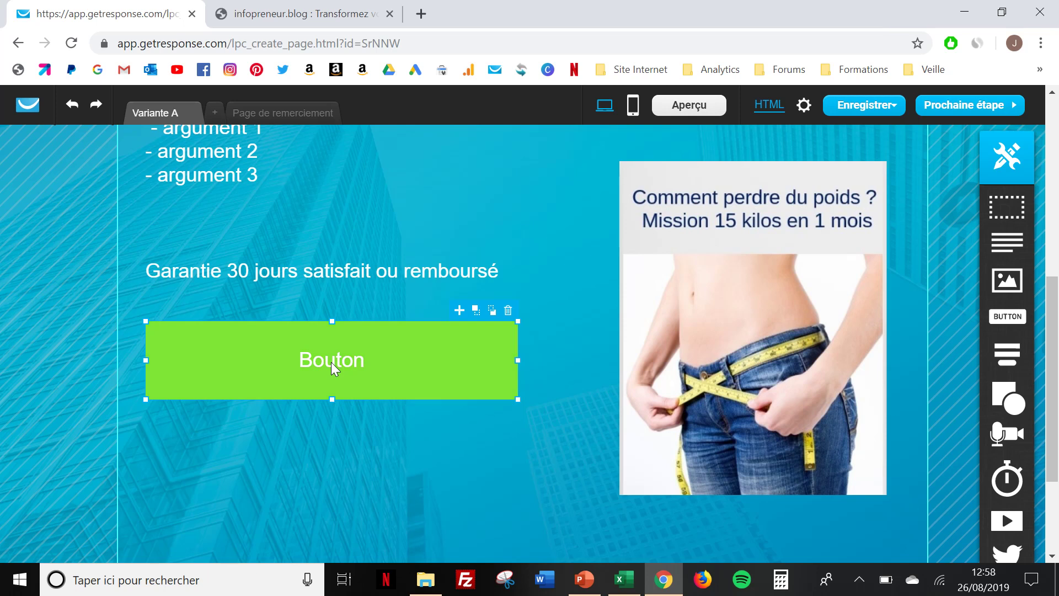
Label the button "ACHETER MAINTENANT !" and narrow it to match the width of the guarantee line
double_click(331, 360)
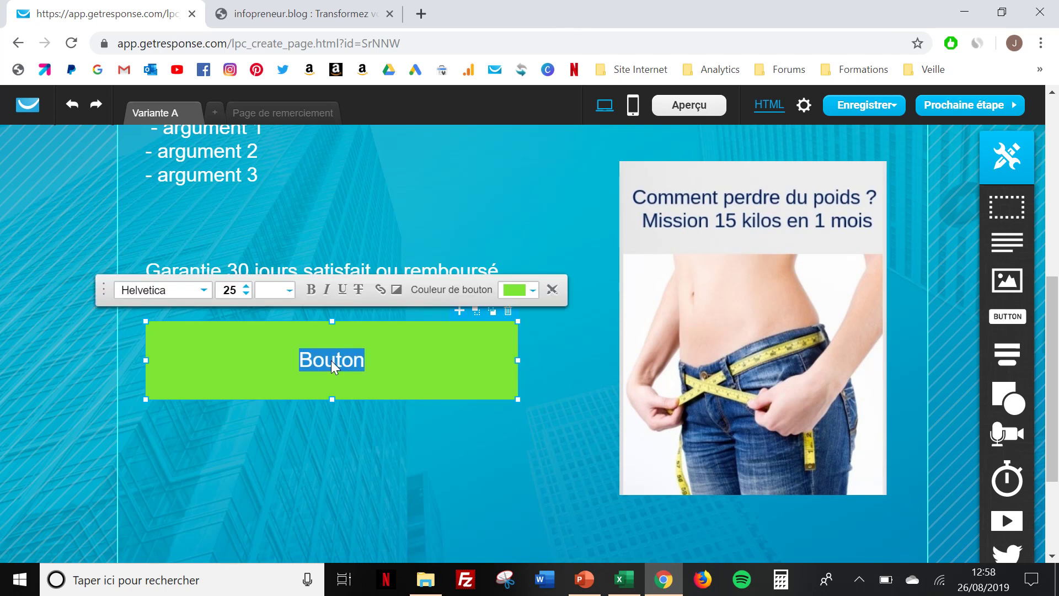
text(ACH)
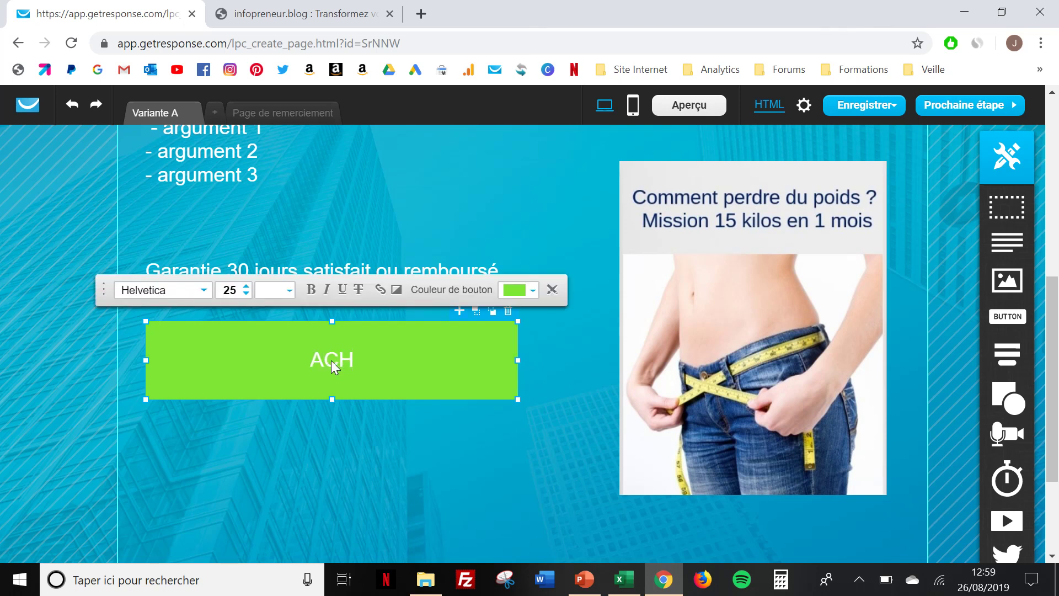
text(ET)
key(BackSpace)
text(ETER)
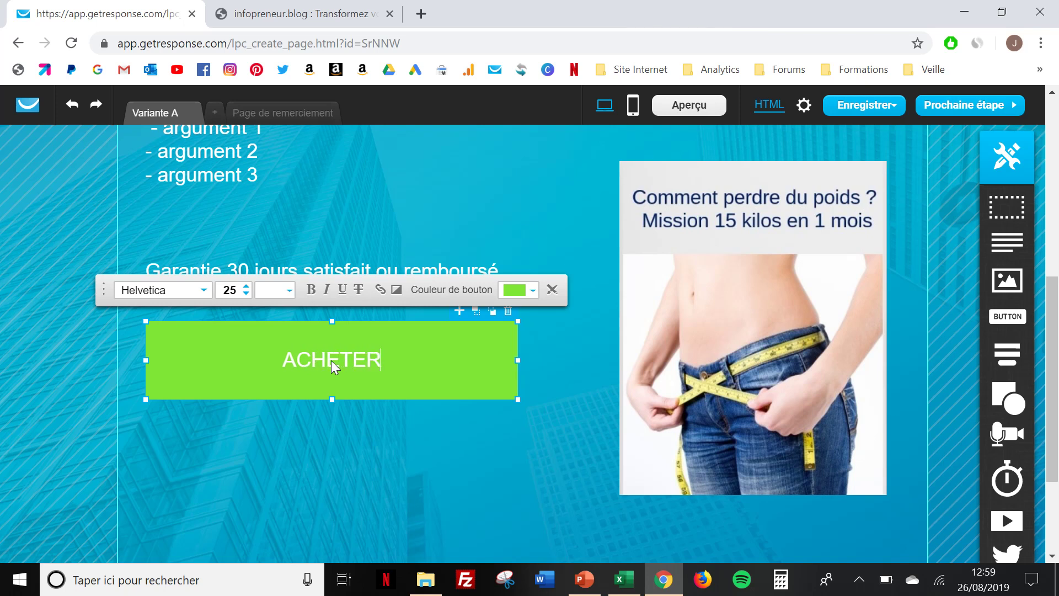
text( MAINTENANT !)
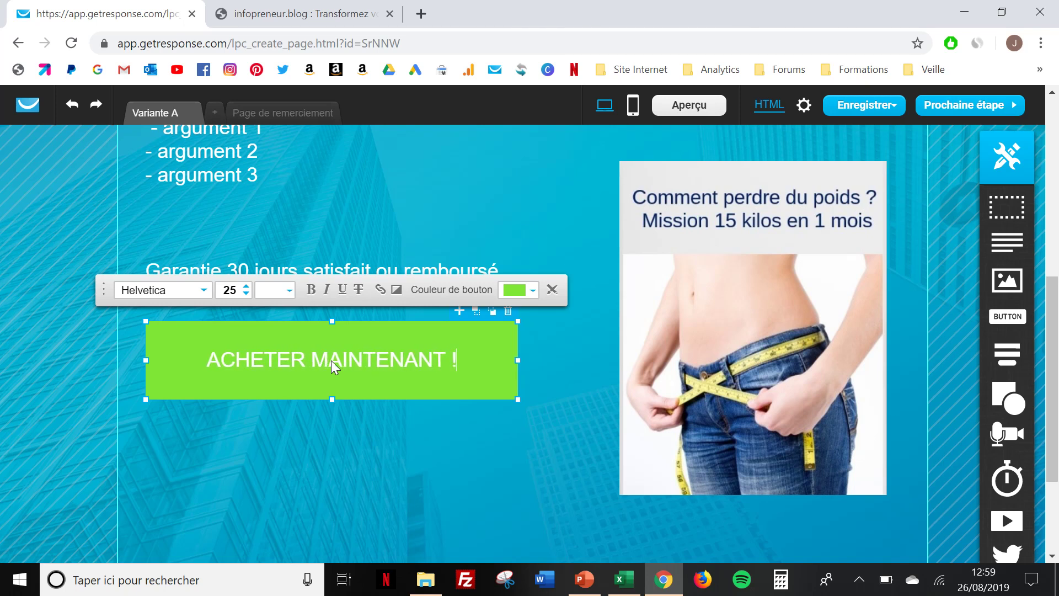
click(329, 450)
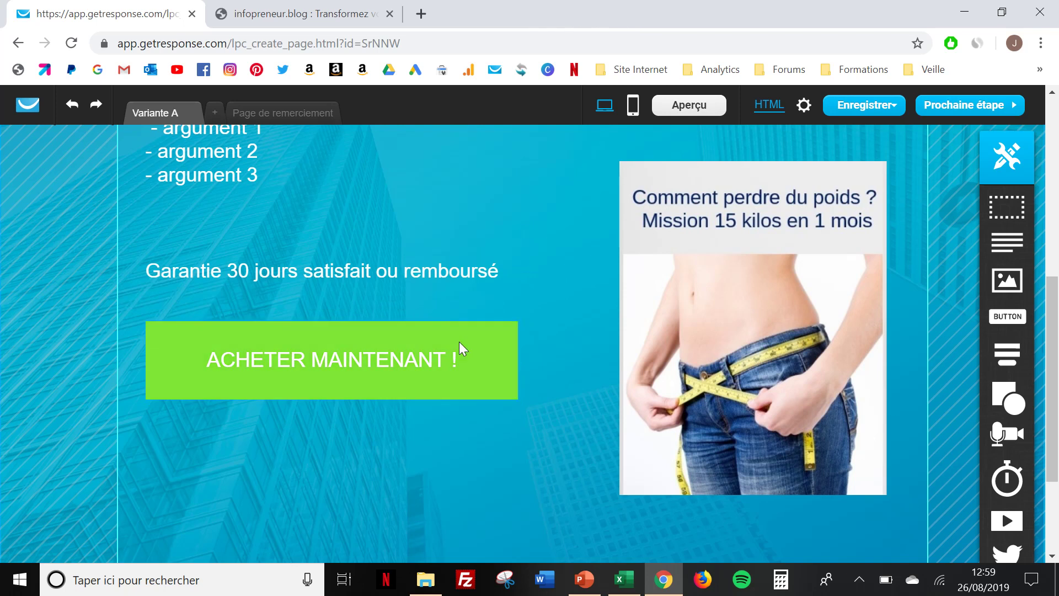
click(485, 349)
drag(518, 360, 501, 360)
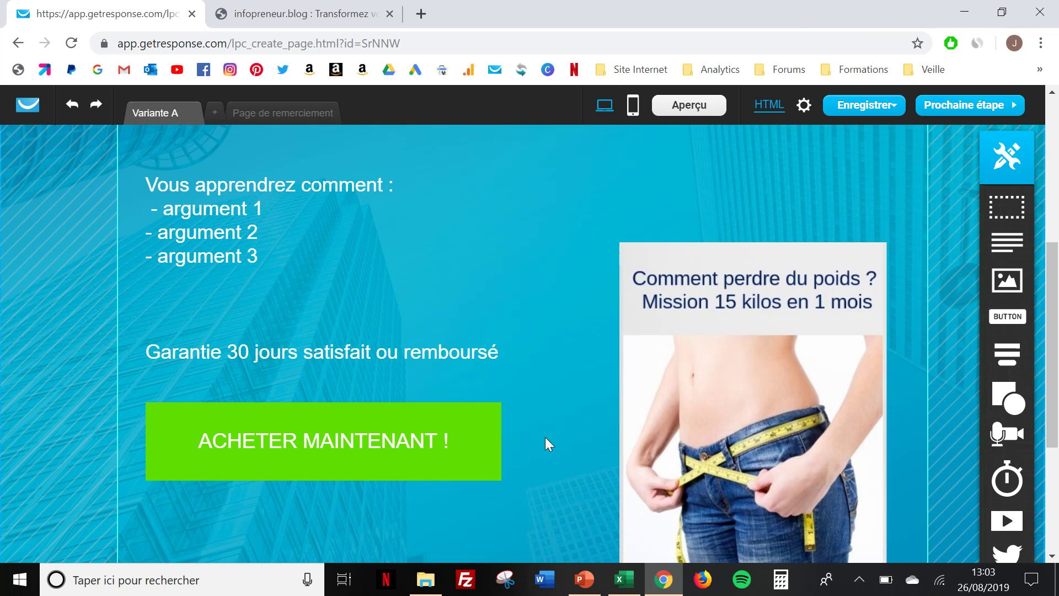
Inspect the link settings of the "ACHETER MAINTENANT !" button, where its payment URL would go, and close them with the URL left blank
click(377, 415)
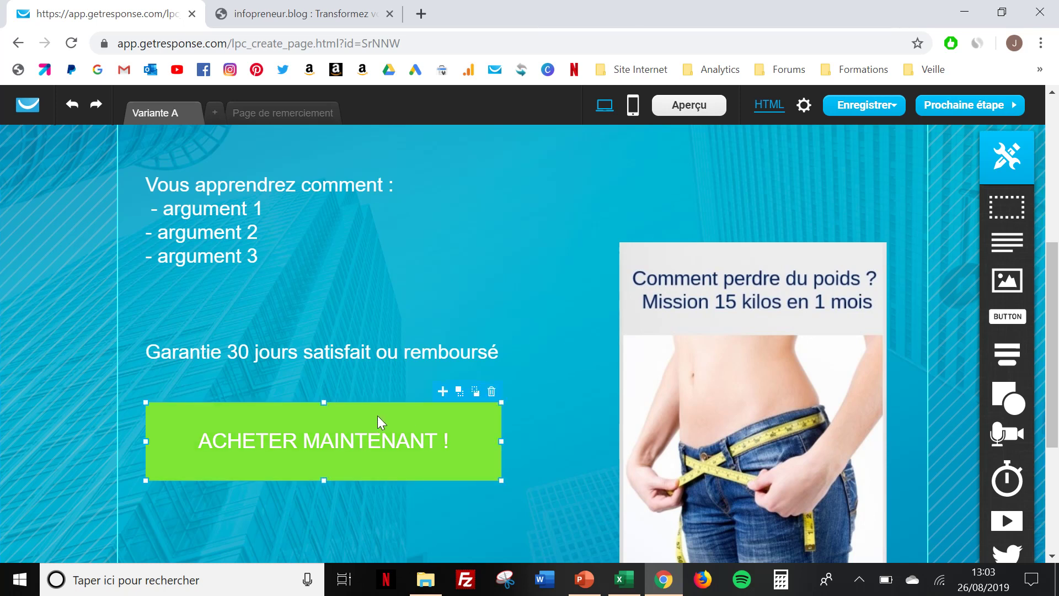
click(377, 415)
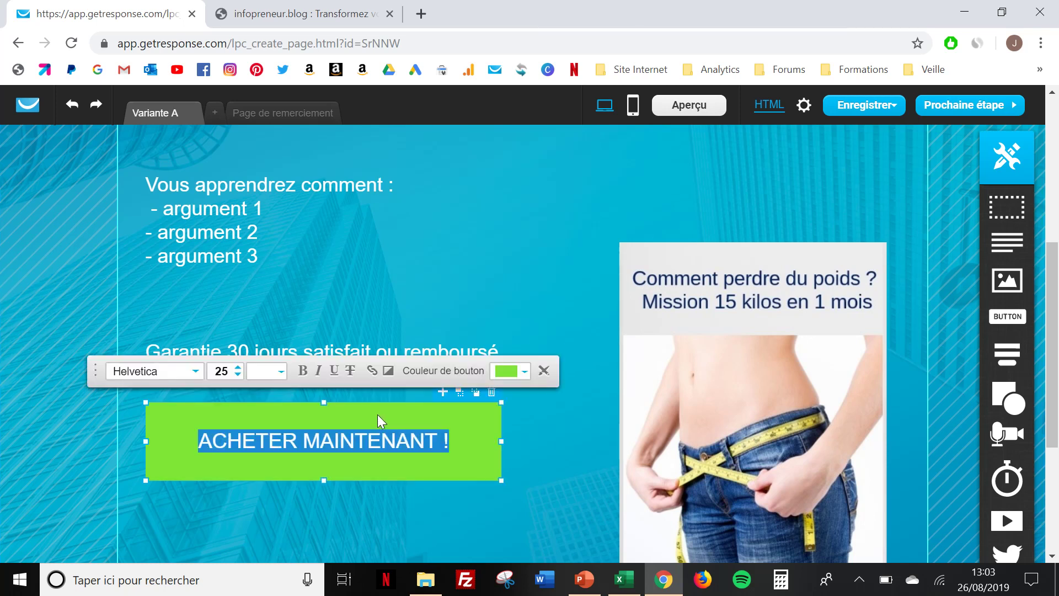
click(372, 370)
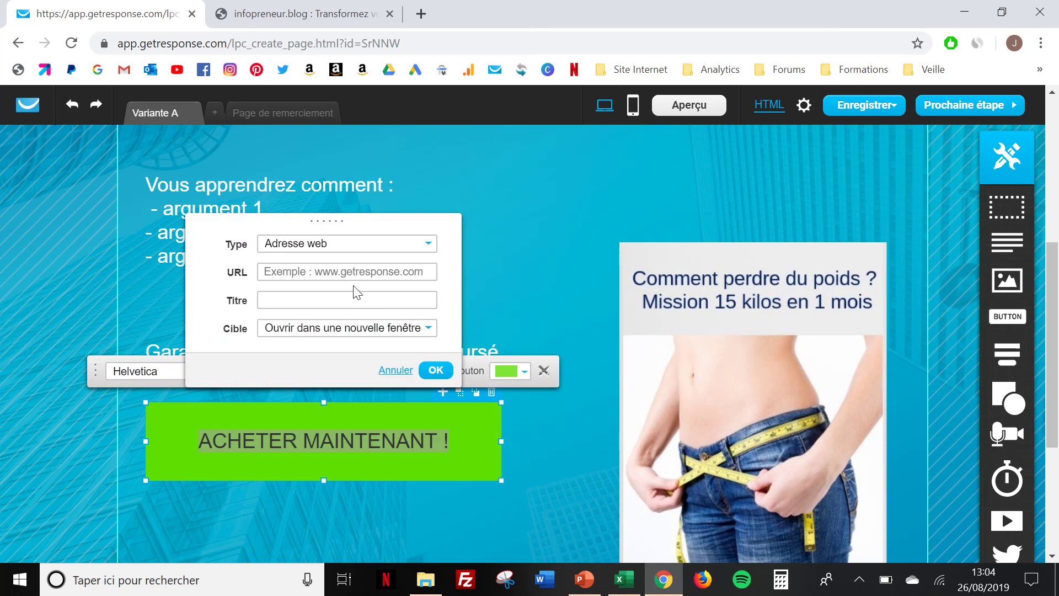
click(349, 270)
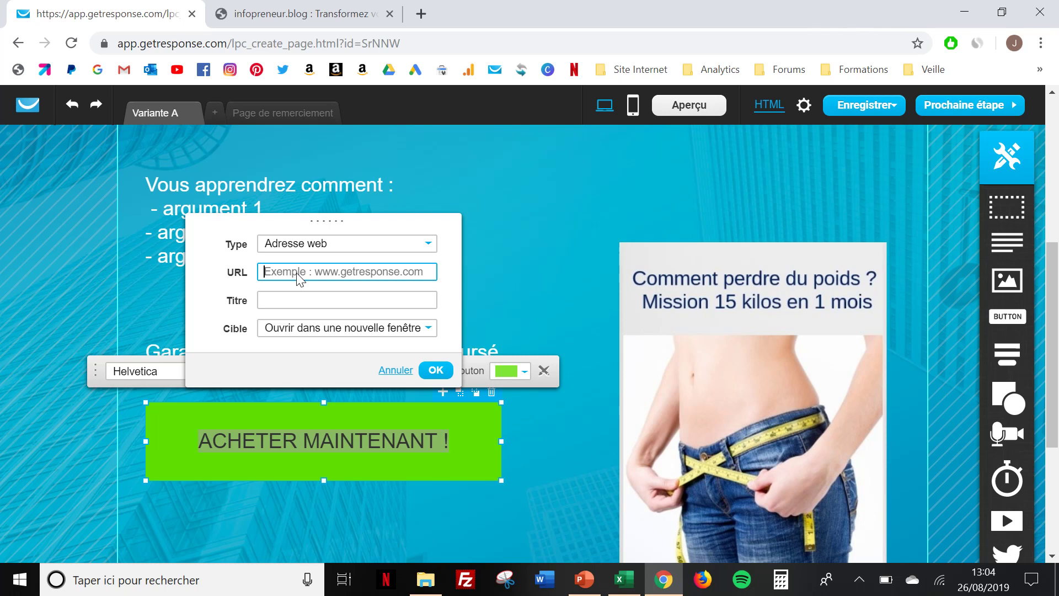
click(436, 372)
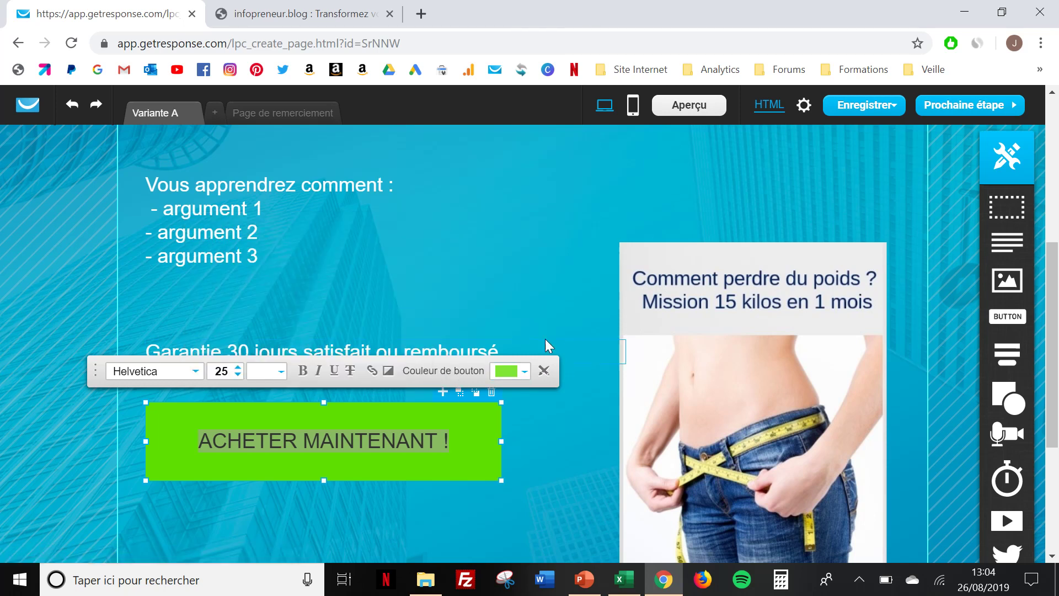
click(545, 338)
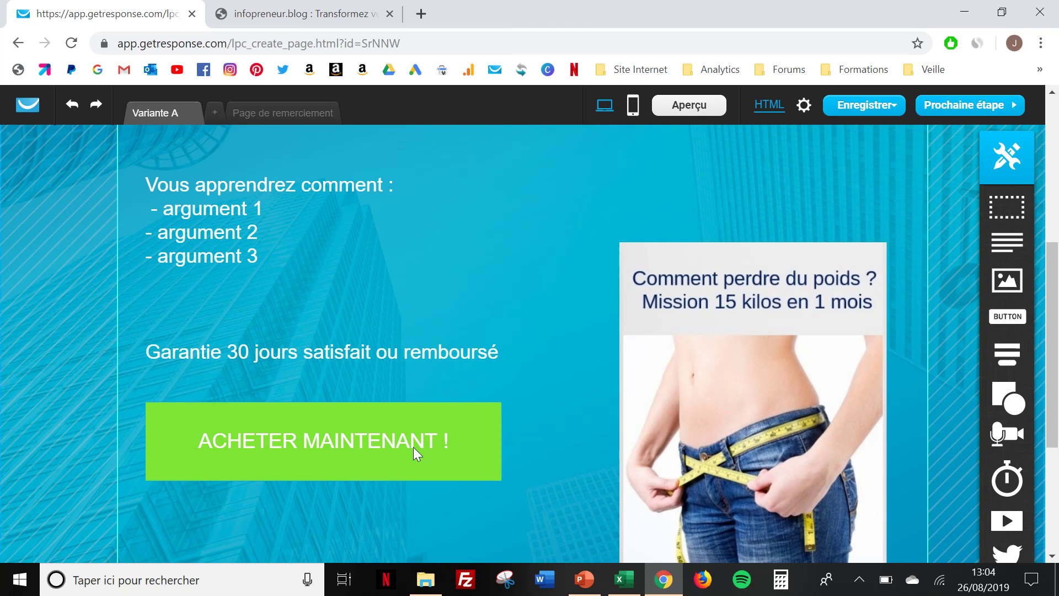
Open the thank-you page and replace its heading with "Merci pour votre achat"
scroll(525, 474, down, 1)
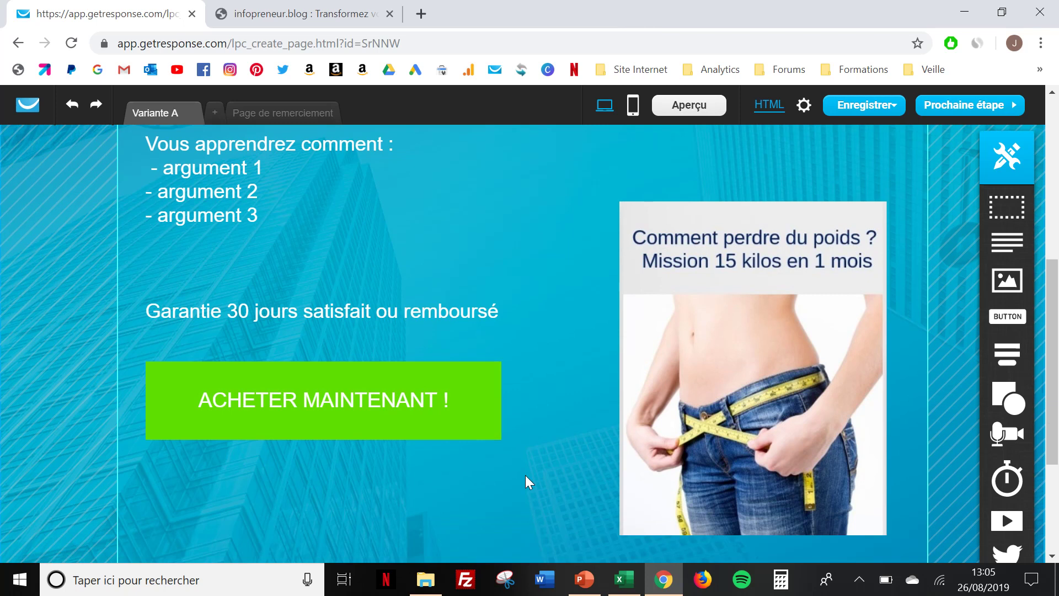
scroll(525, 475, up, 5)
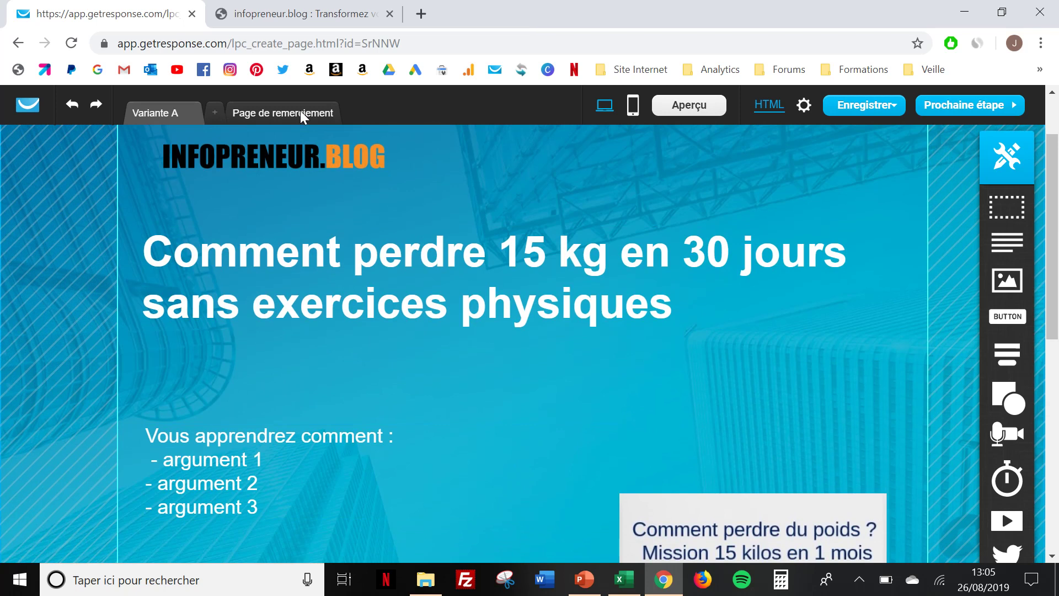
click(300, 110)
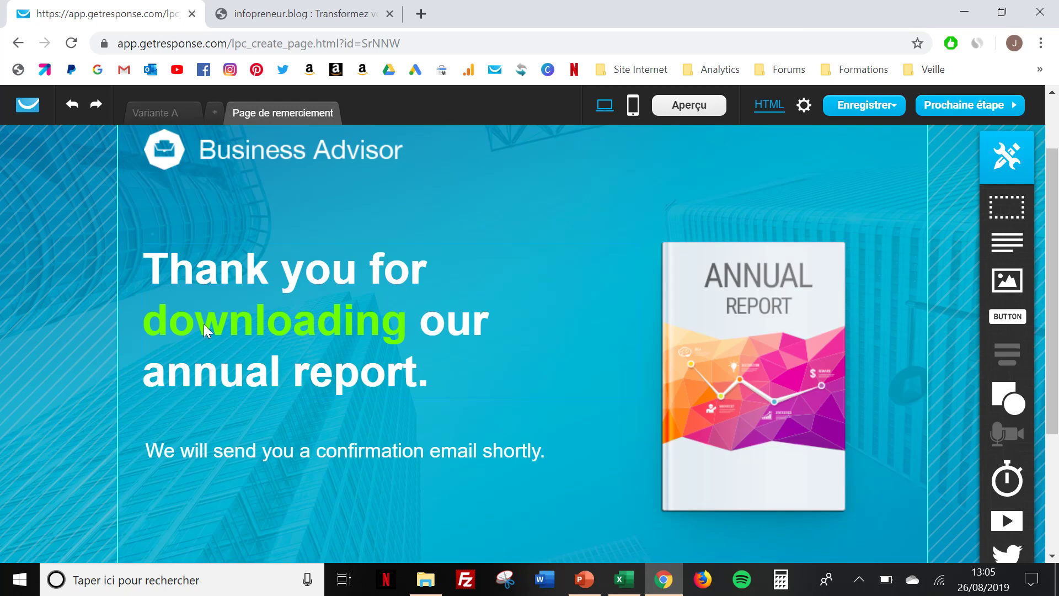
double_click(237, 274)
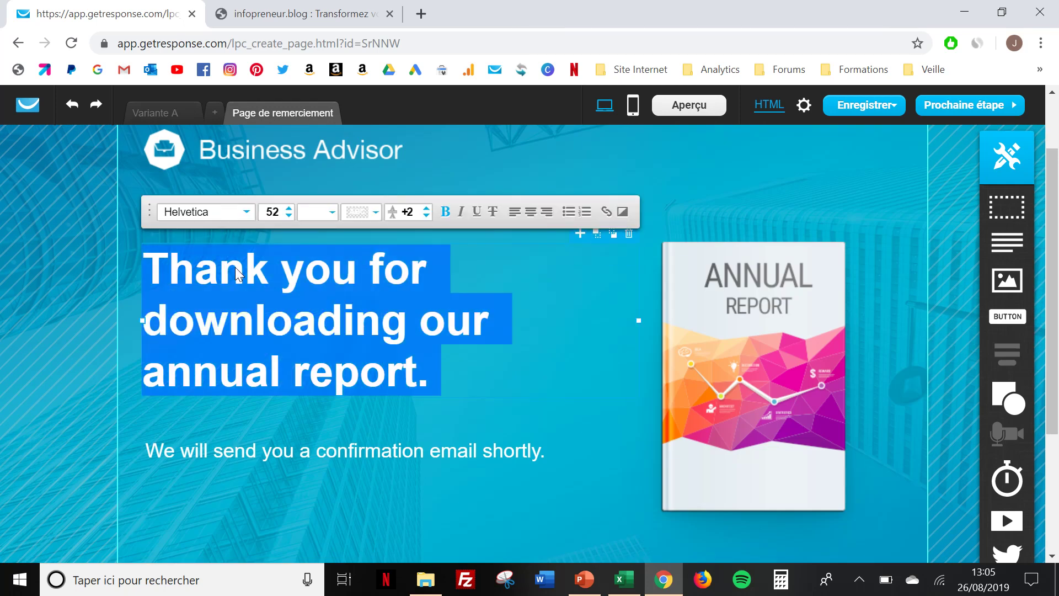
text(Merci )
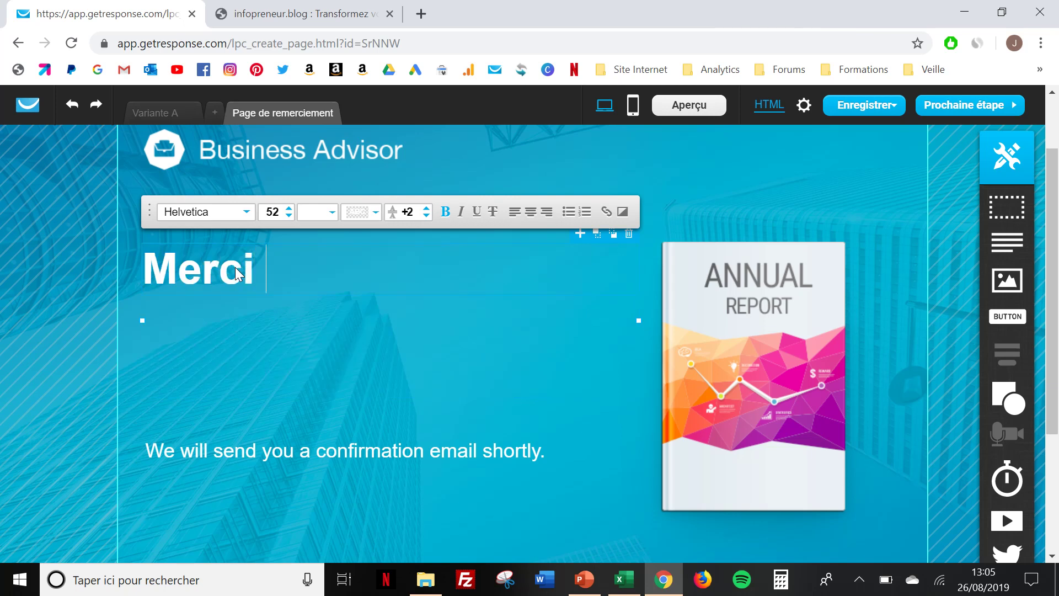
text(pour votre a)
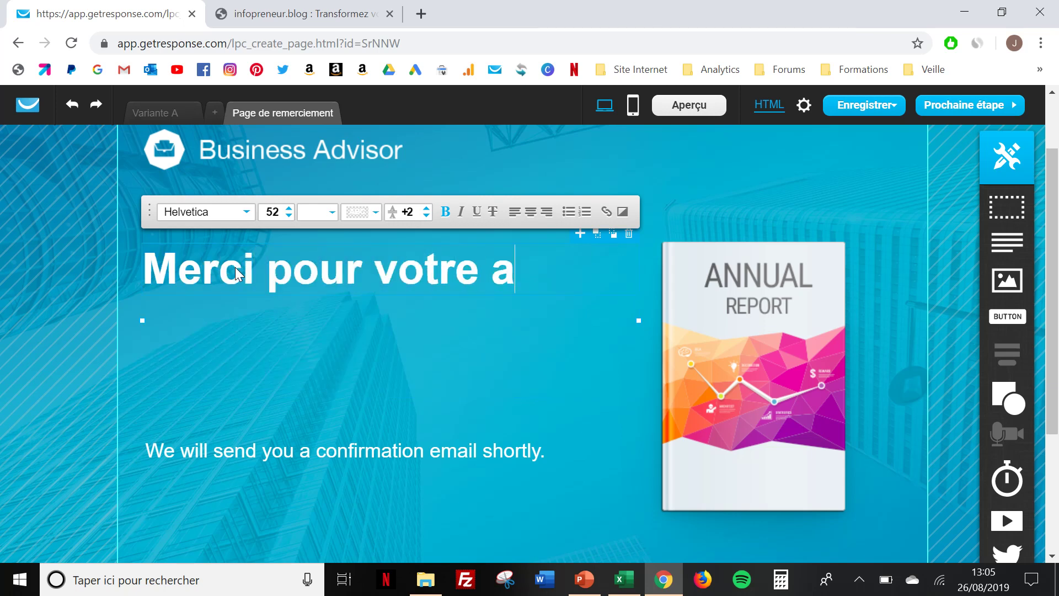
text(chat)
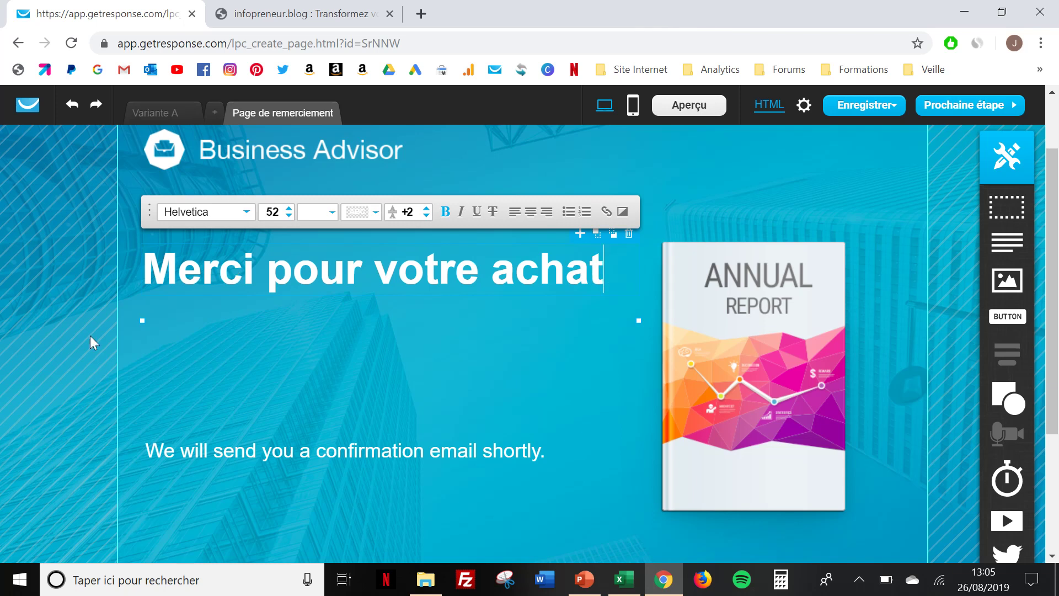
Replace the confirmation email sentence below the thank-you heading with "Vérifiez vos emails"
triple_click(201, 454)
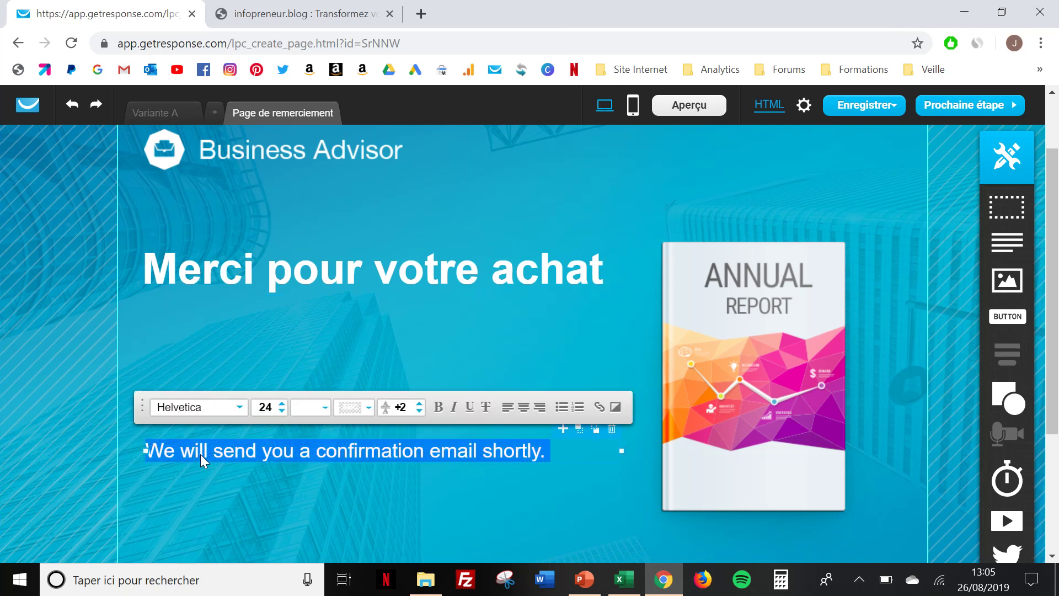
text(Vérifie)
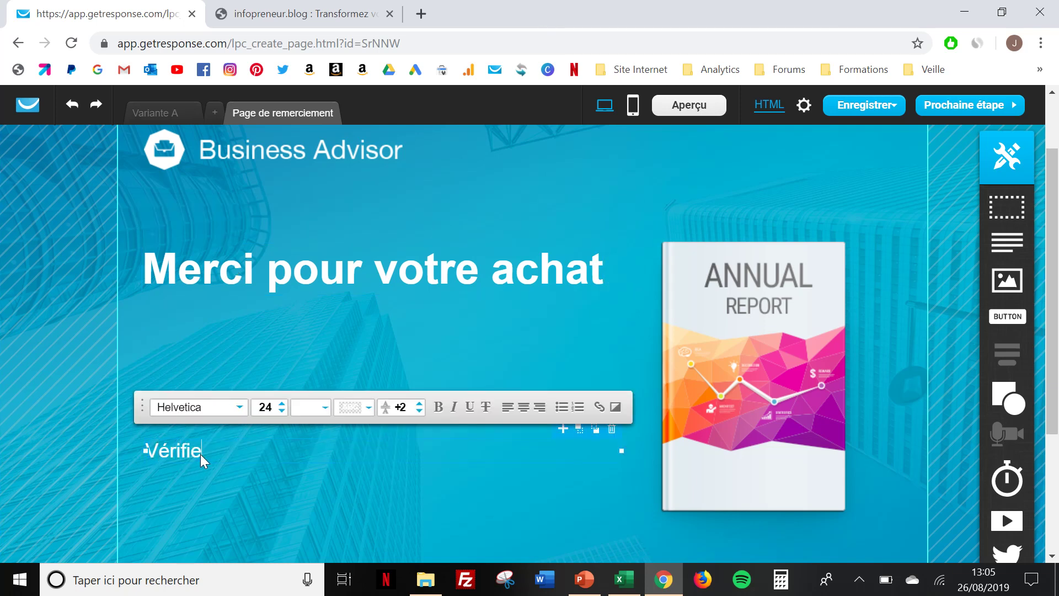
text(z vos emails)
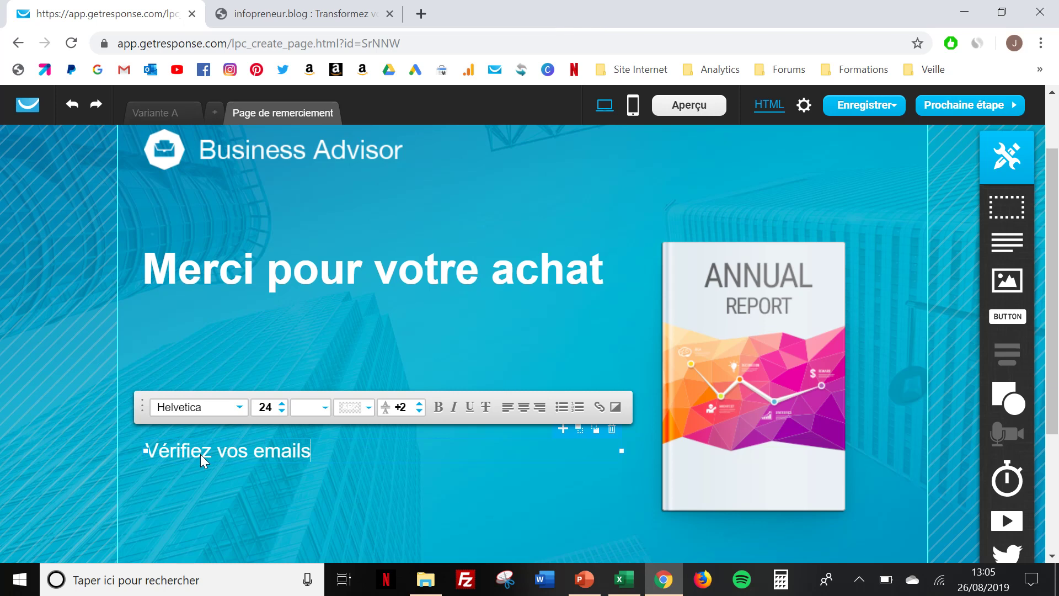
click(416, 476)
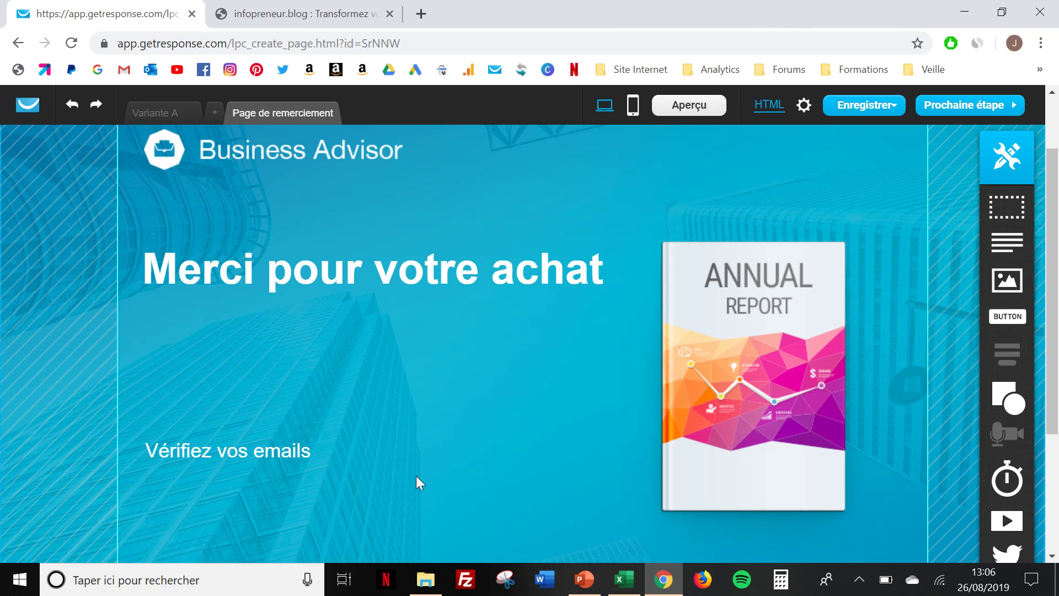
Return to the Variante A sales page and check its mobile layout from the logo down to the footer
click(184, 111)
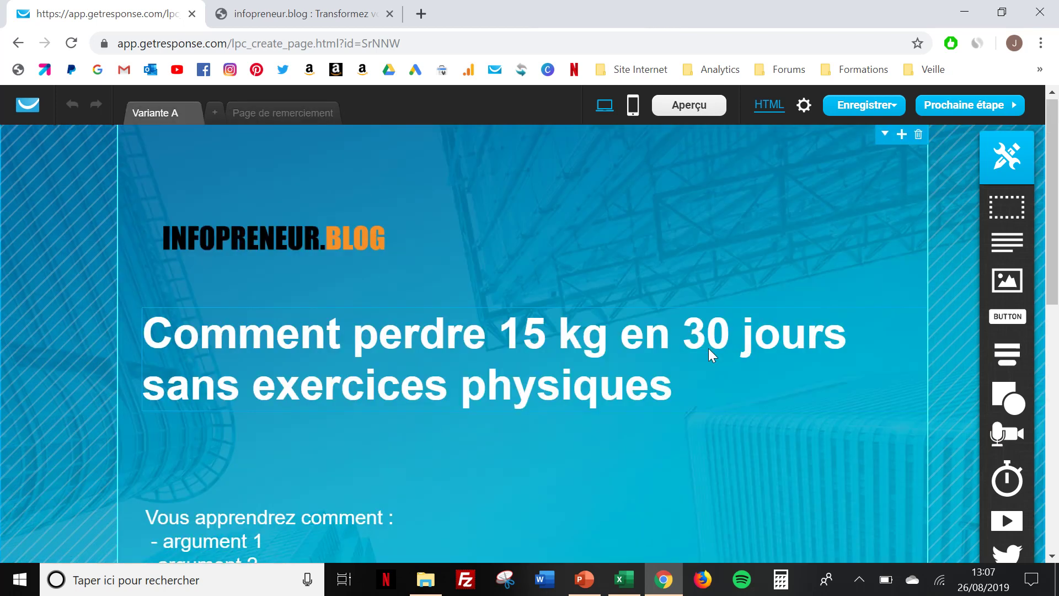
scroll(639, 177, down, 2)
click(632, 112)
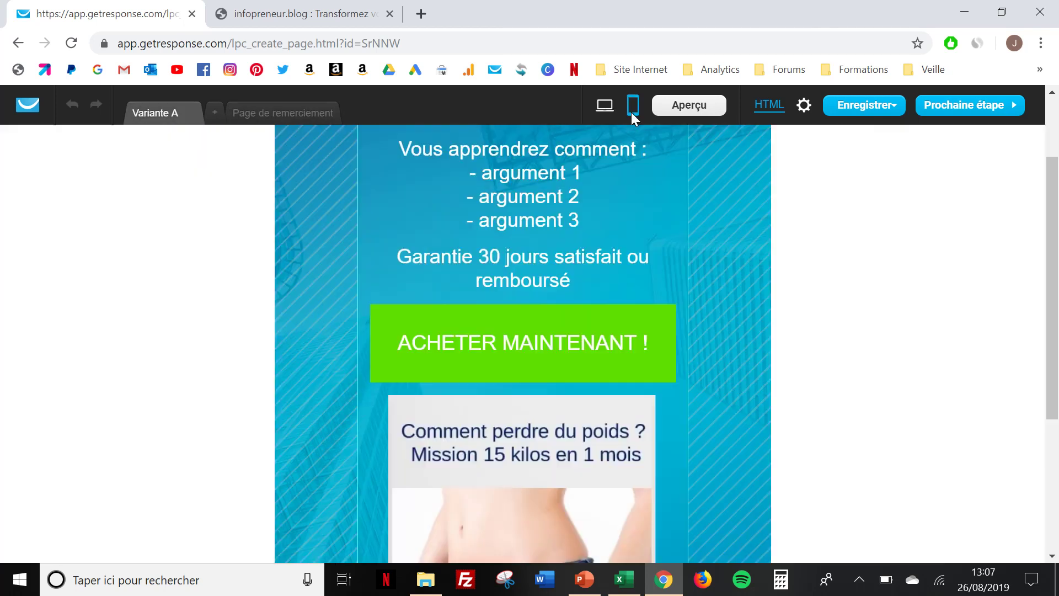
scroll(469, 386, up, 2)
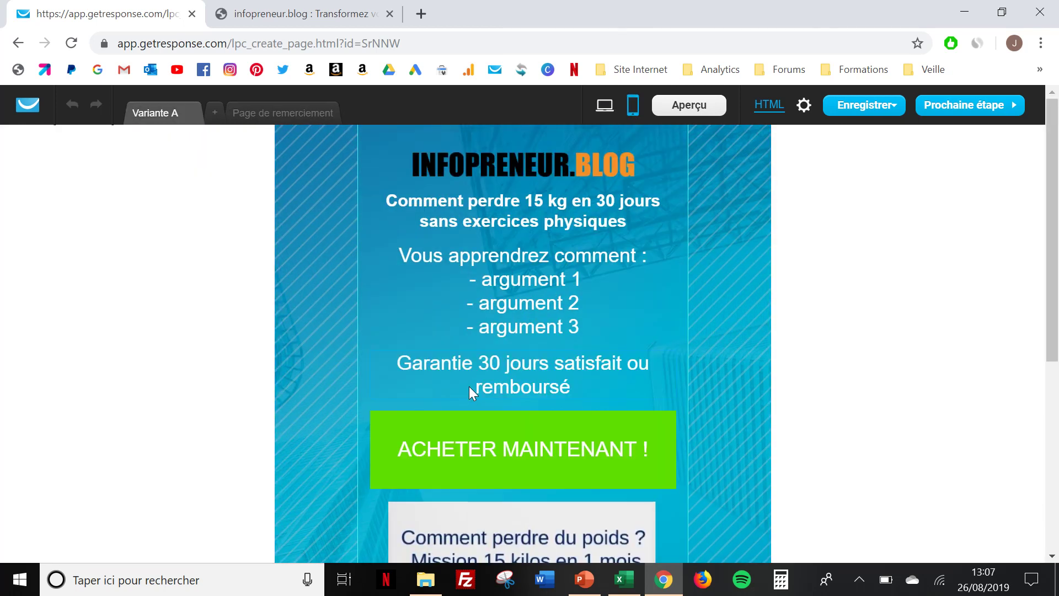
scroll(469, 386, down, 6)
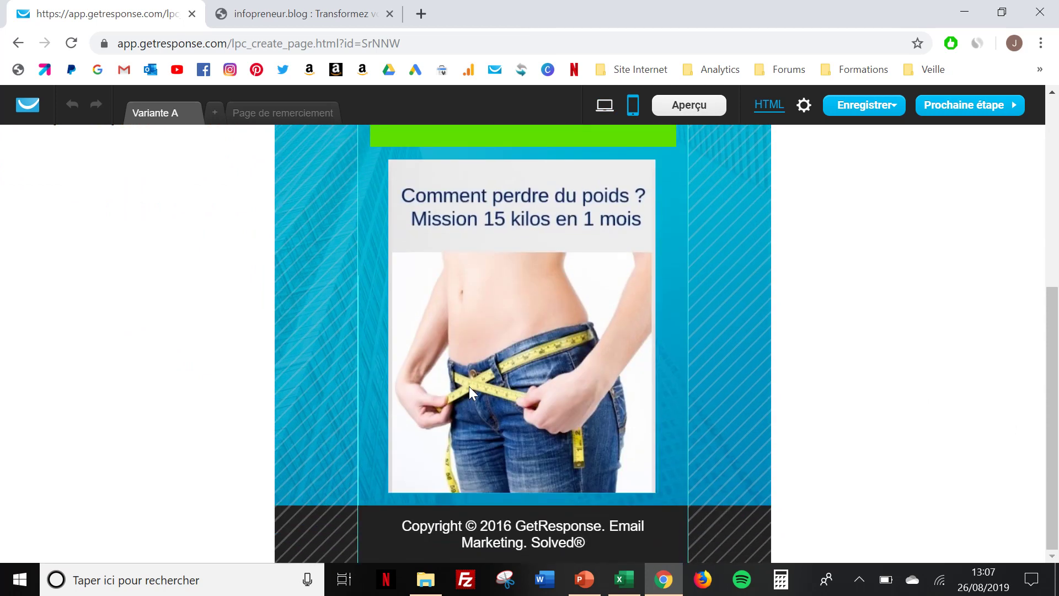
scroll(469, 386, up, 6)
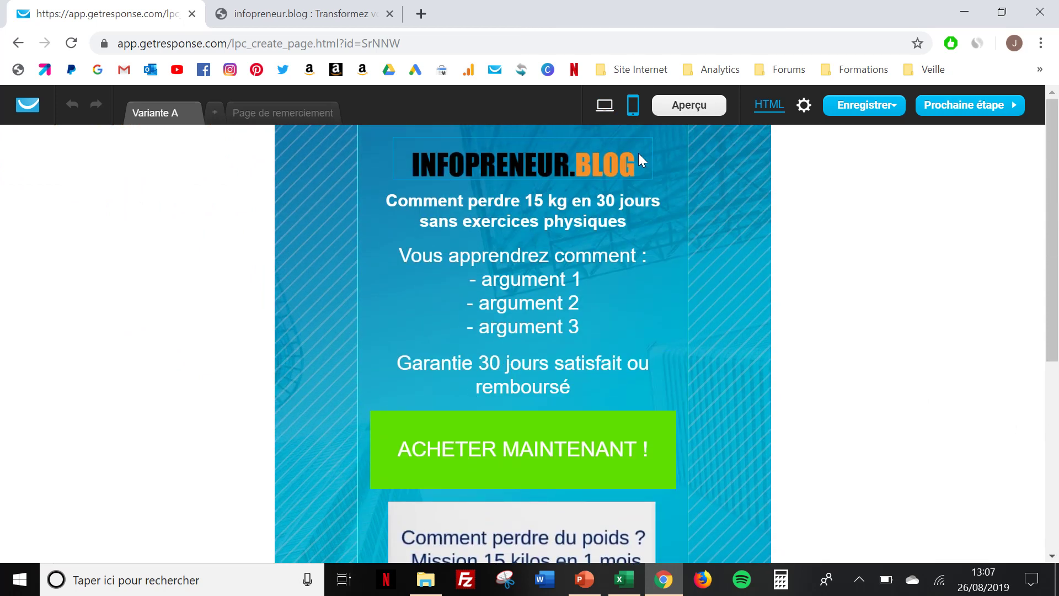
Continue to the landing page settings without a mobile thank-you page, and review the SEO title, description and search engine indexing options
click(976, 106)
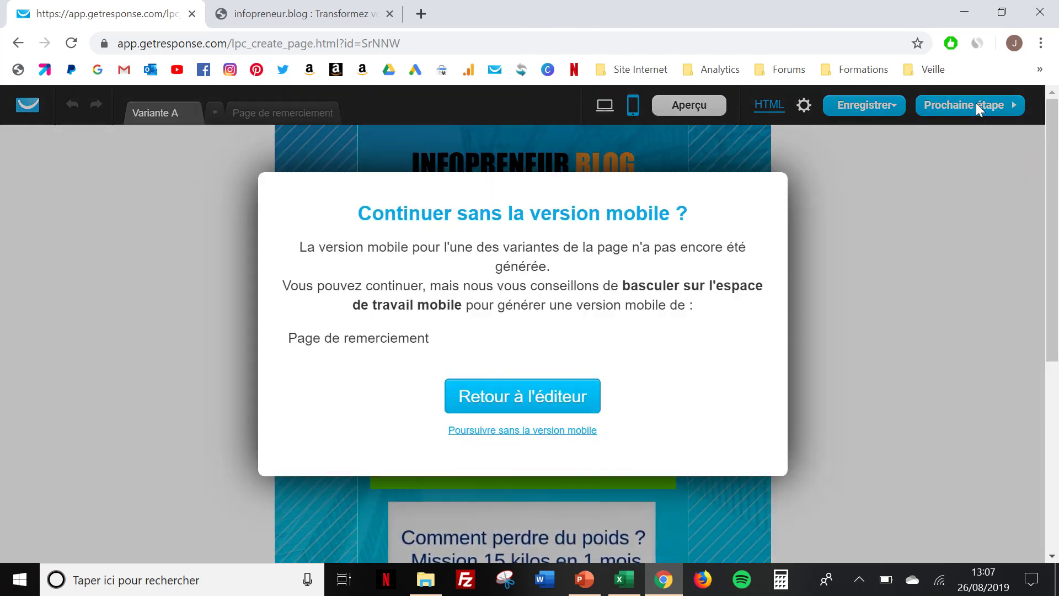
click(544, 431)
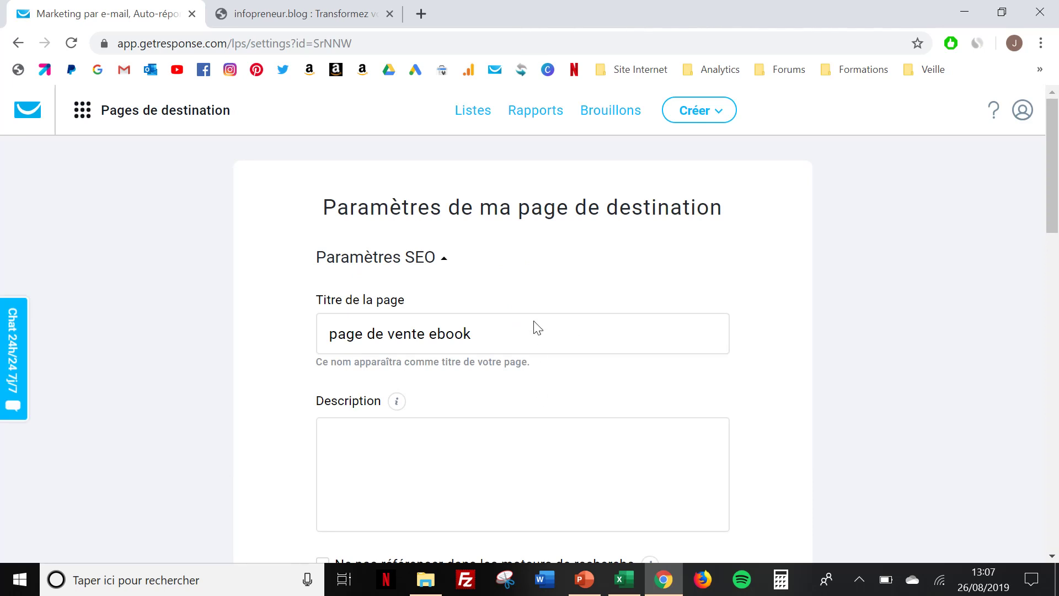
click(507, 345)
scroll(504, 331, down, 1)
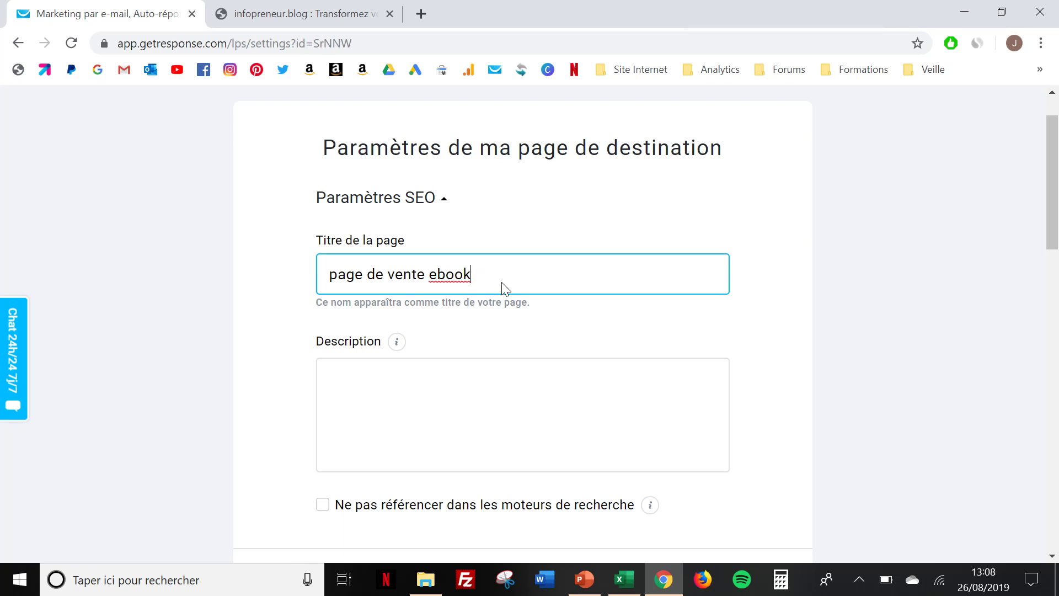
click(414, 414)
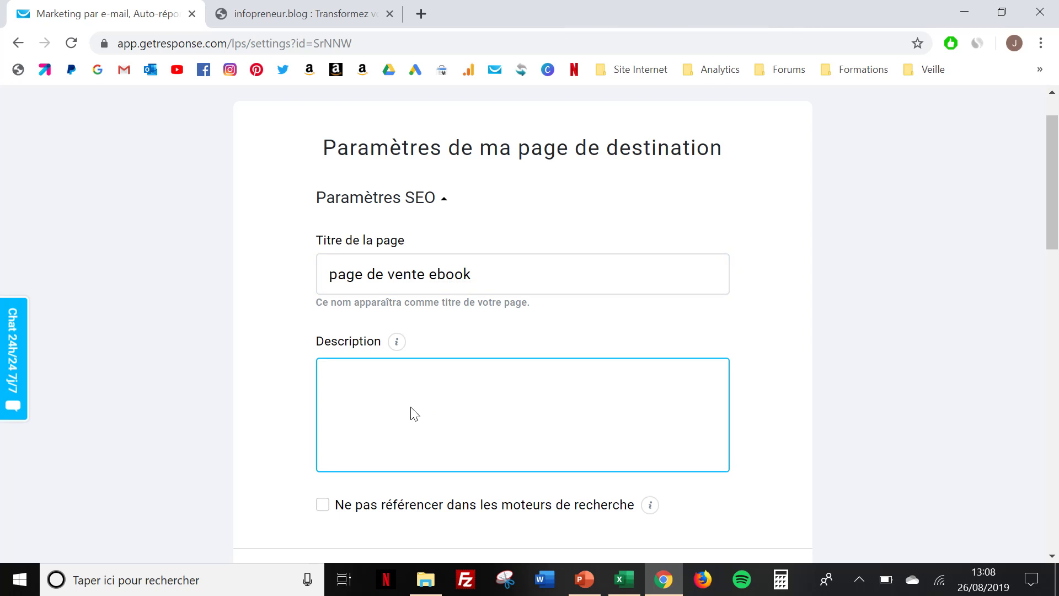
scroll(413, 414, down, 4)
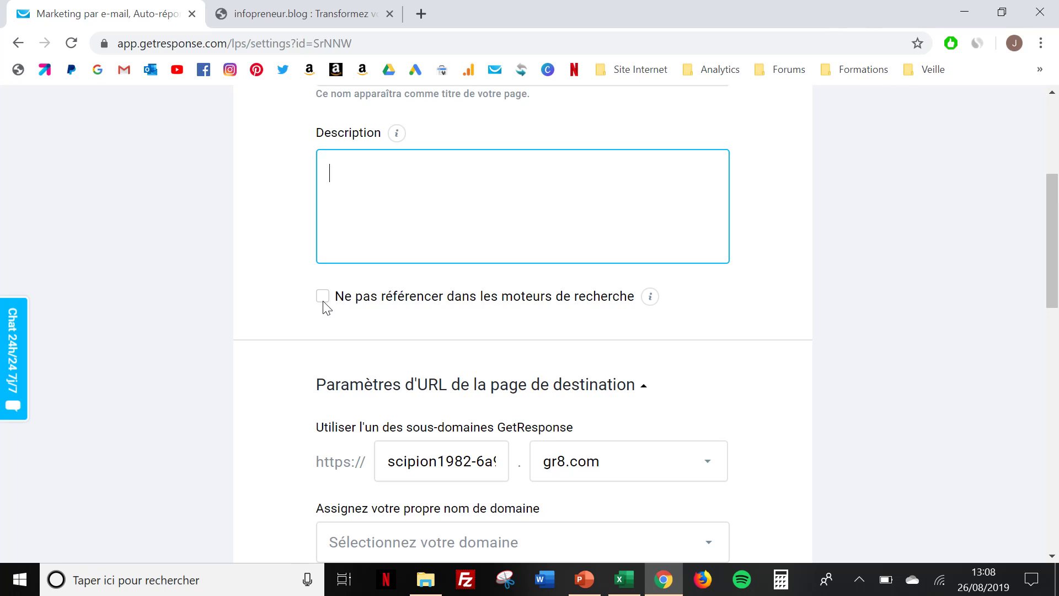
scroll(323, 306, down, 3)
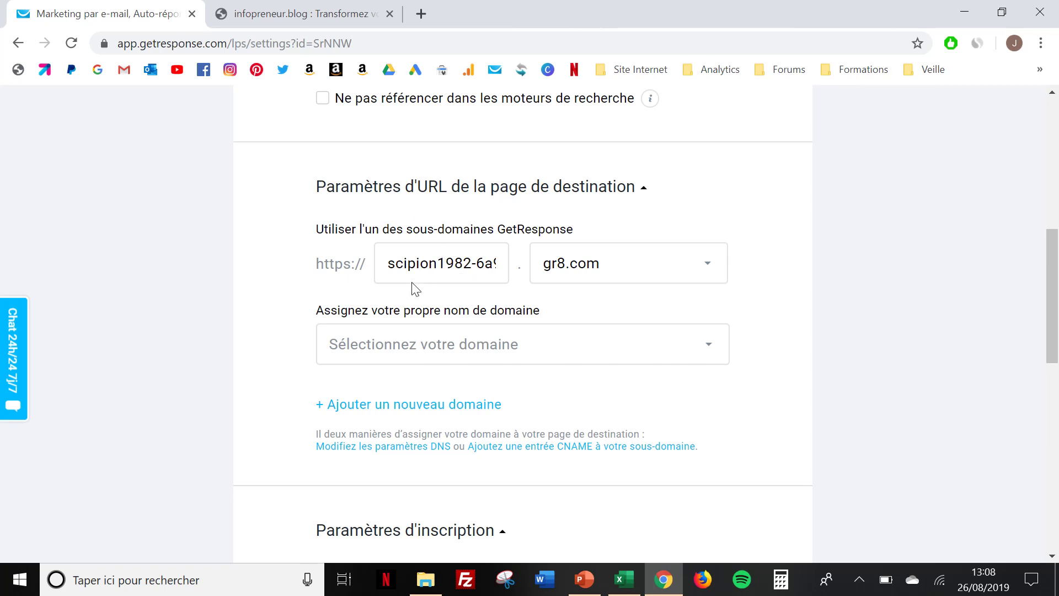
scroll(416, 289, down, 1)
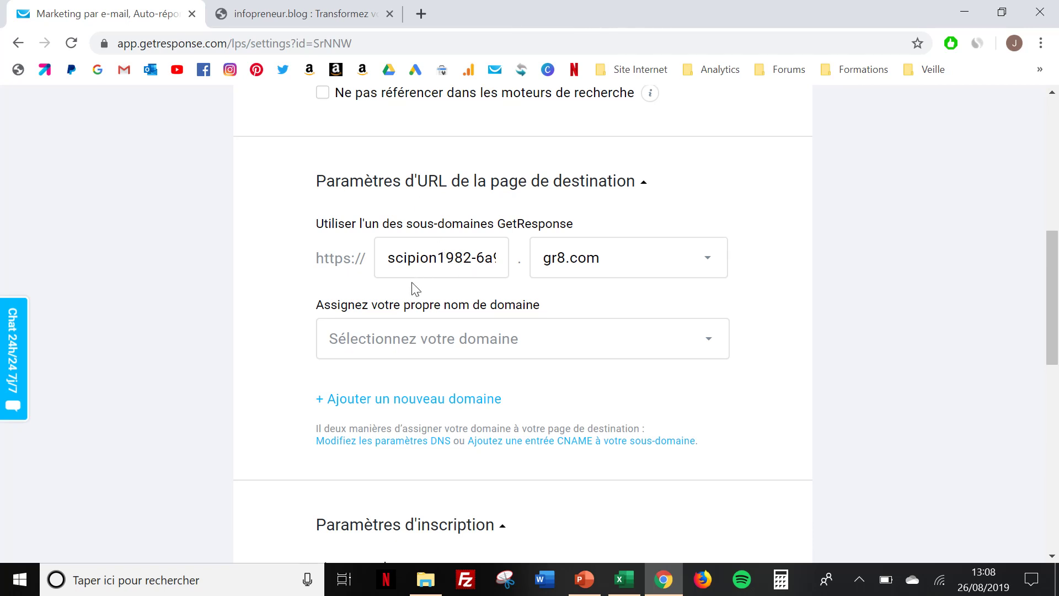
scroll(416, 289, down, 3)
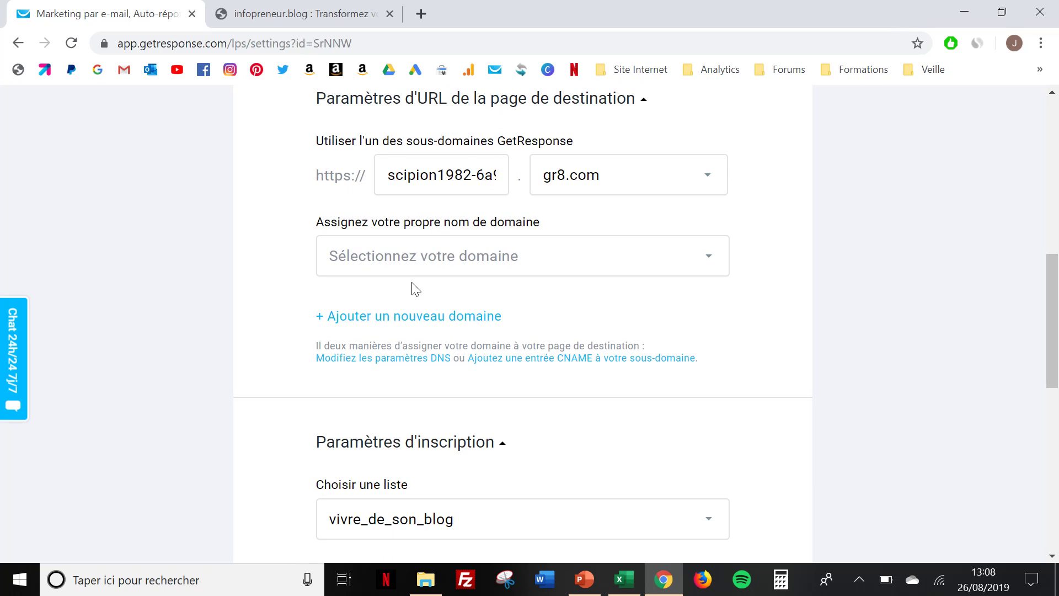
scroll(415, 289, up, 3)
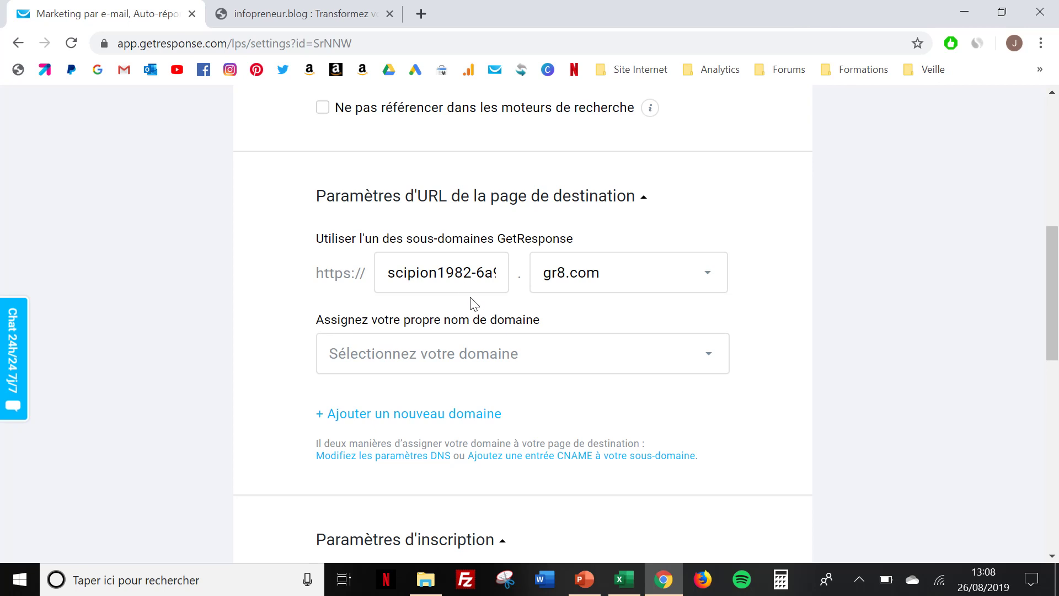
click(494, 359)
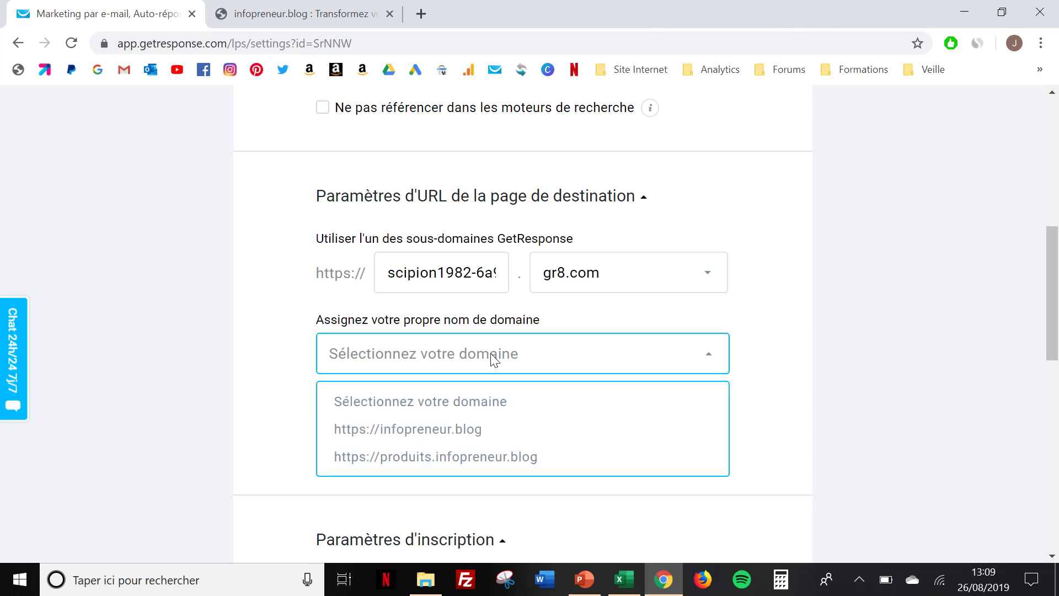
click(477, 456)
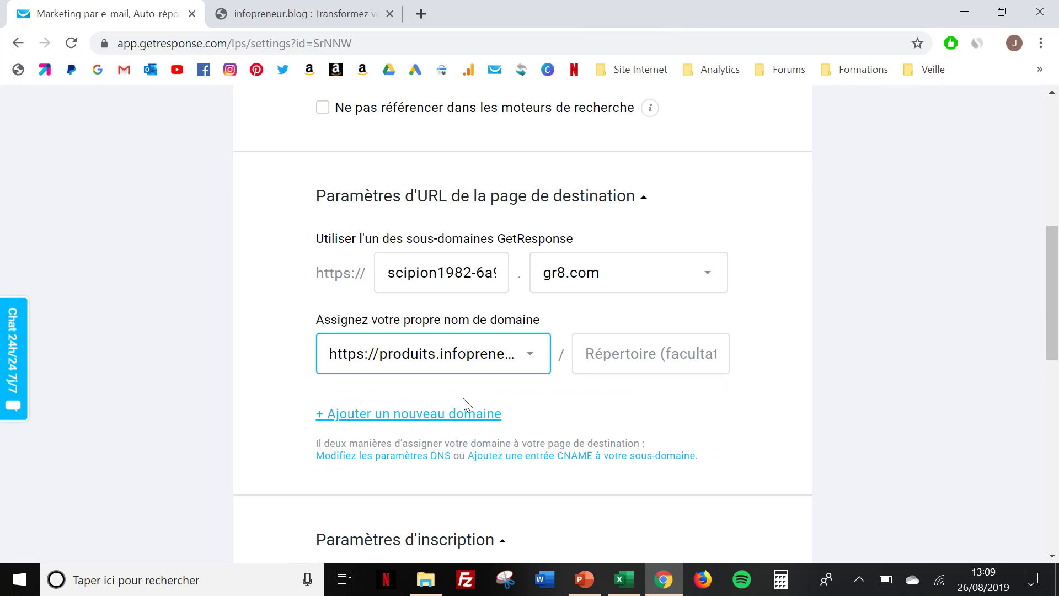
click(520, 356)
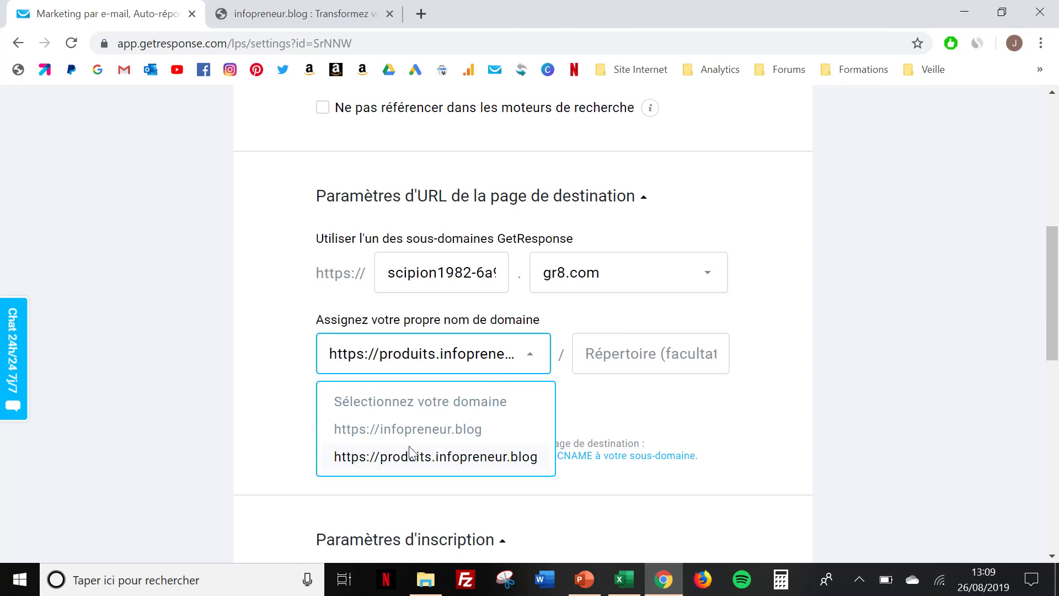
click(795, 384)
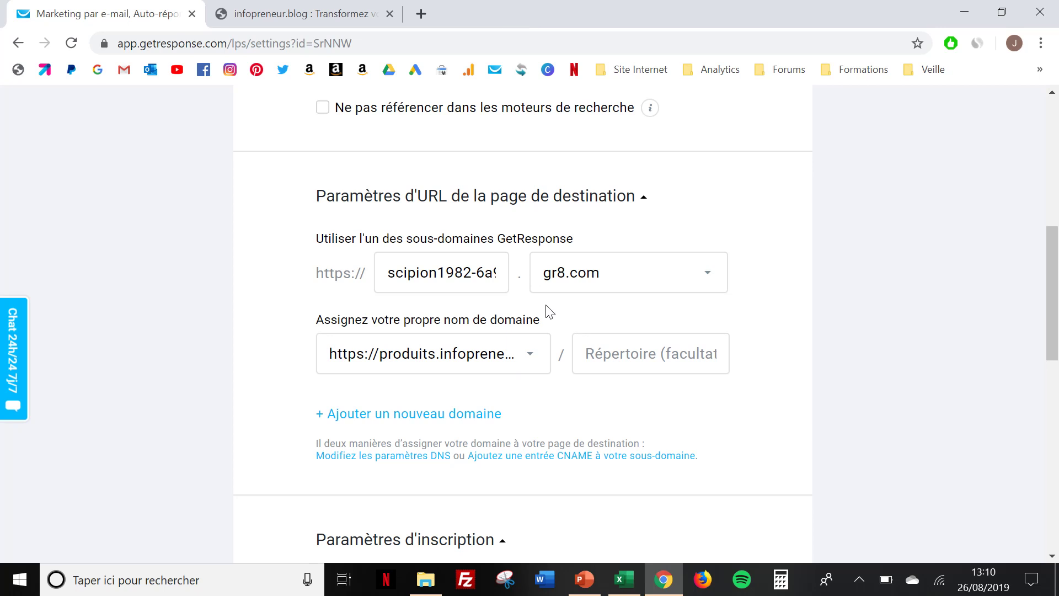
Review the subscription settings, including the available contact lists, cycle day and thank-you page, down to the analytics and publishing options
scroll(549, 361, down, 2)
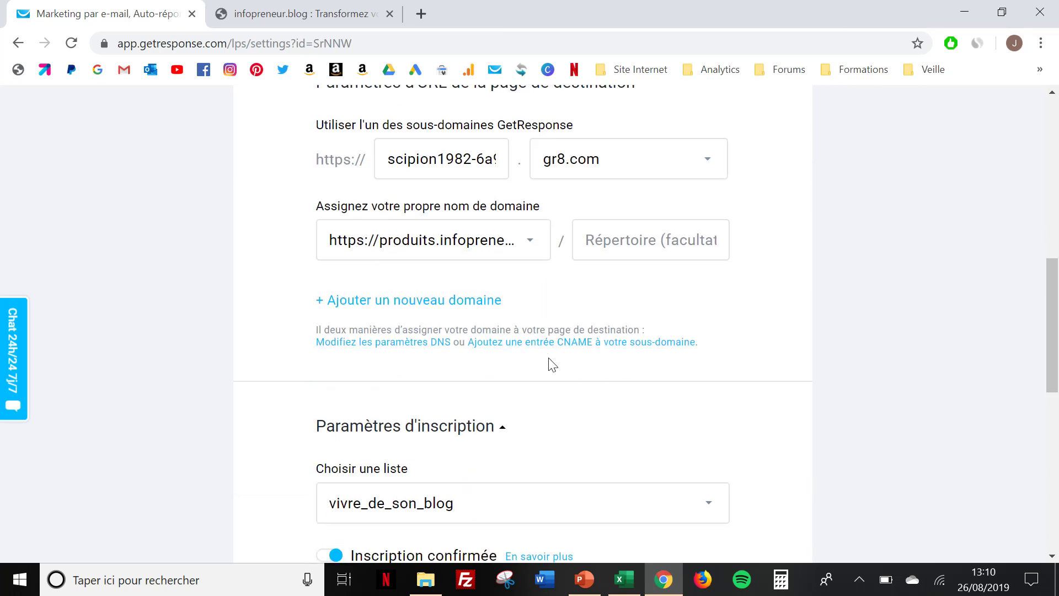
scroll(553, 365, down, 2)
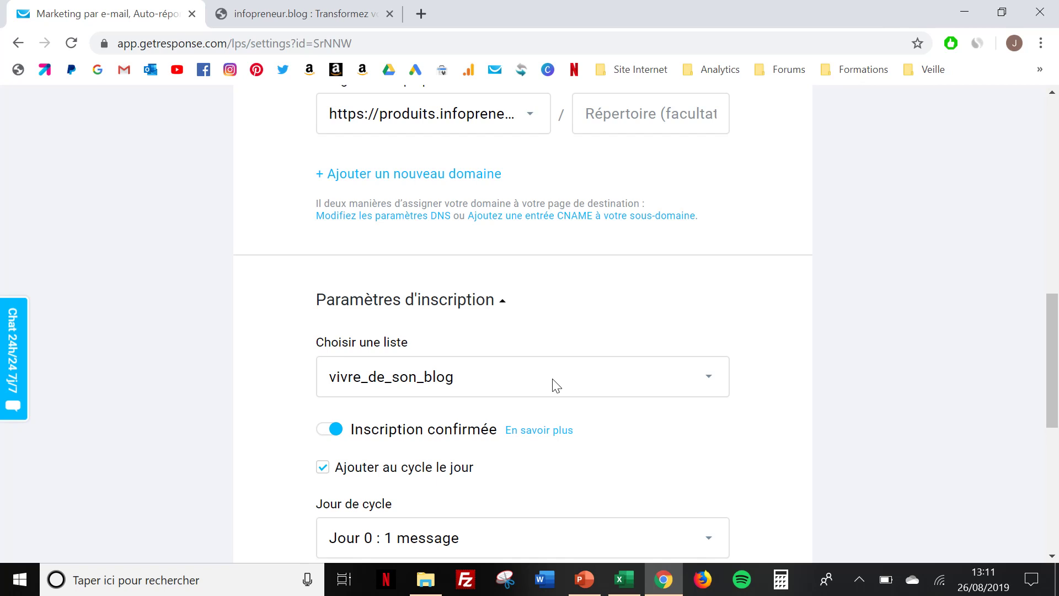
click(556, 385)
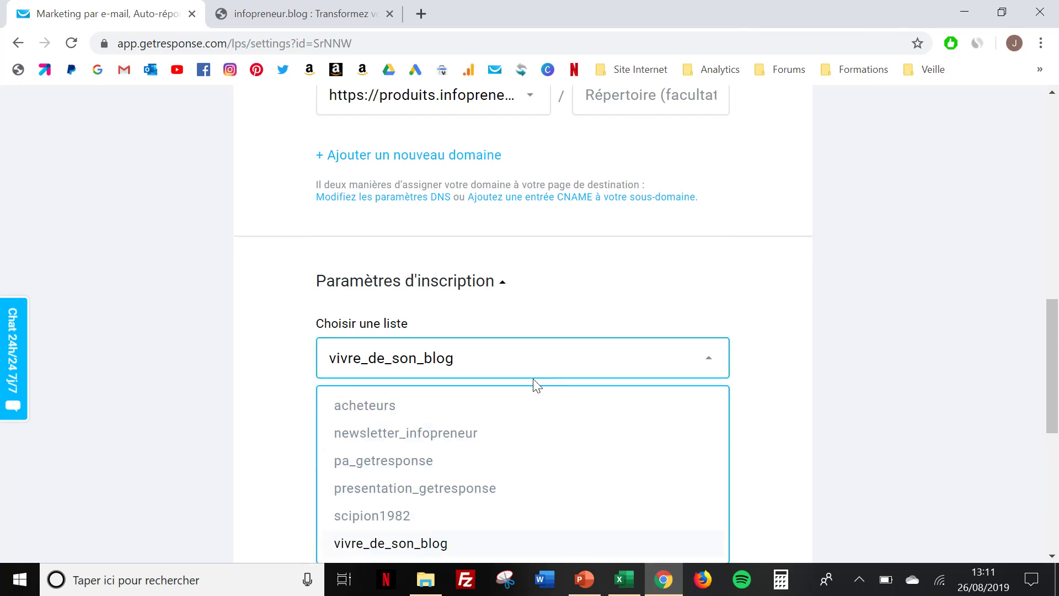
click(772, 371)
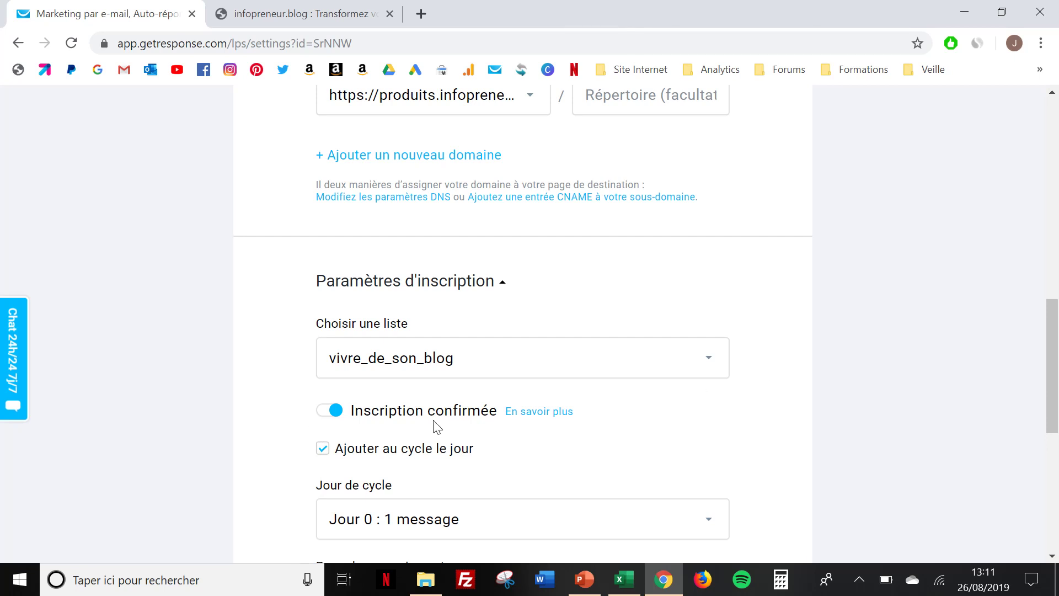
scroll(345, 425, down, 3)
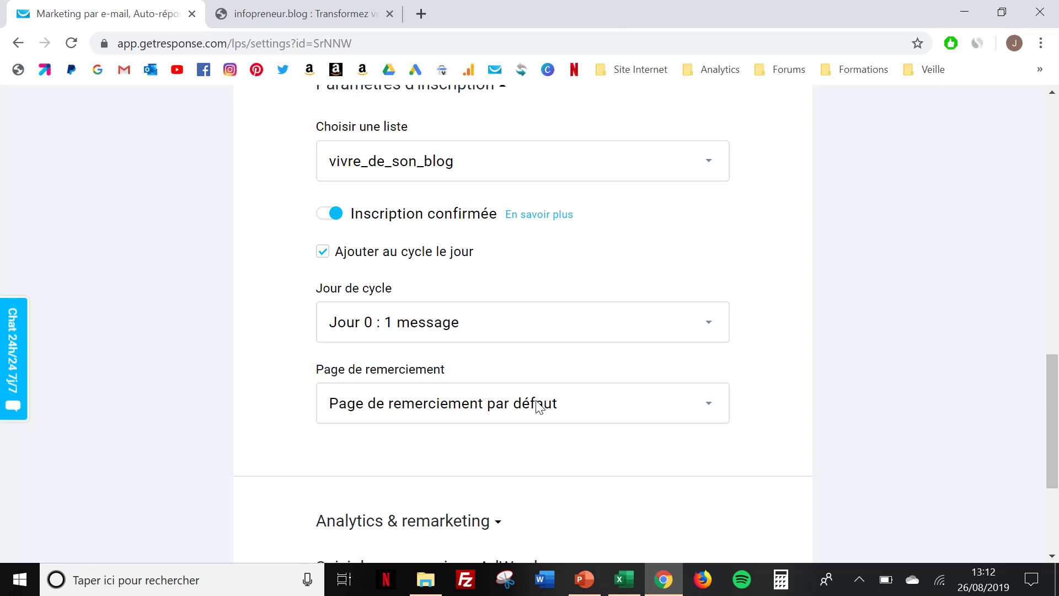
scroll(538, 405, down, 4)
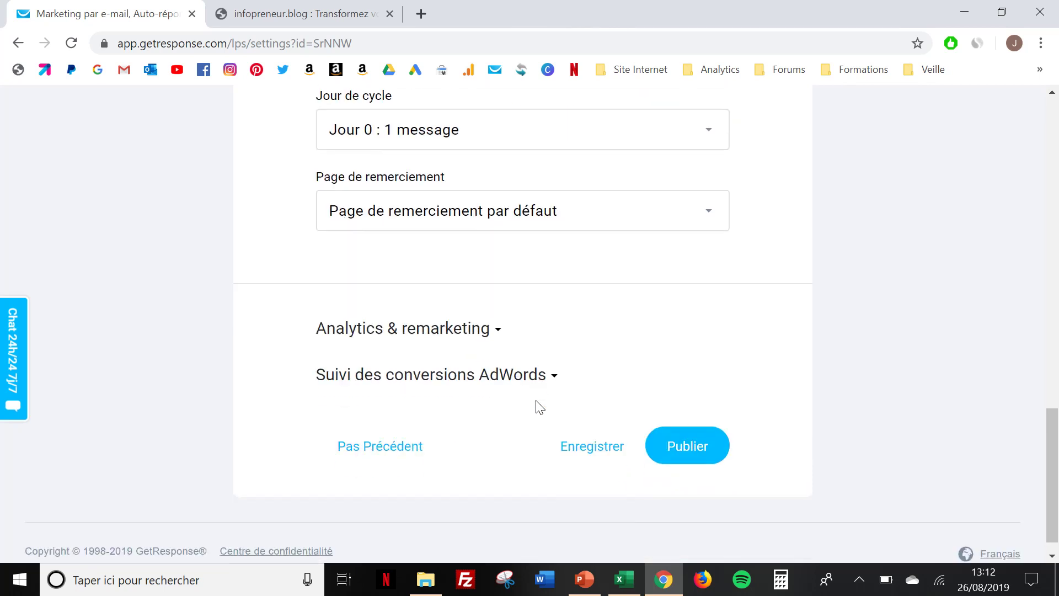
Publish the ebook sales landing page and open its live online version
click(689, 455)
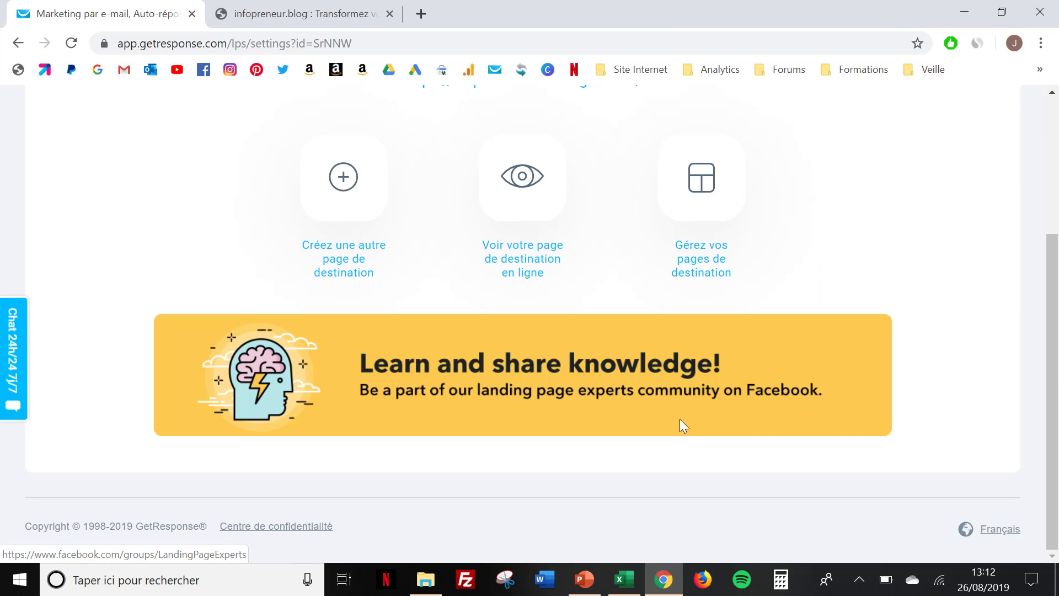
click(531, 259)
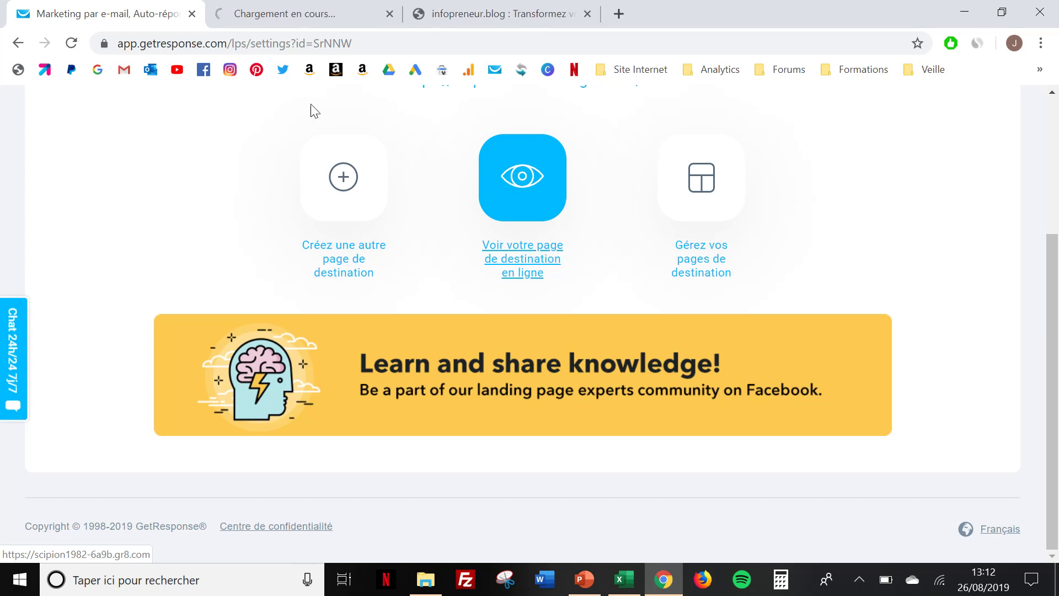
click(304, 13)
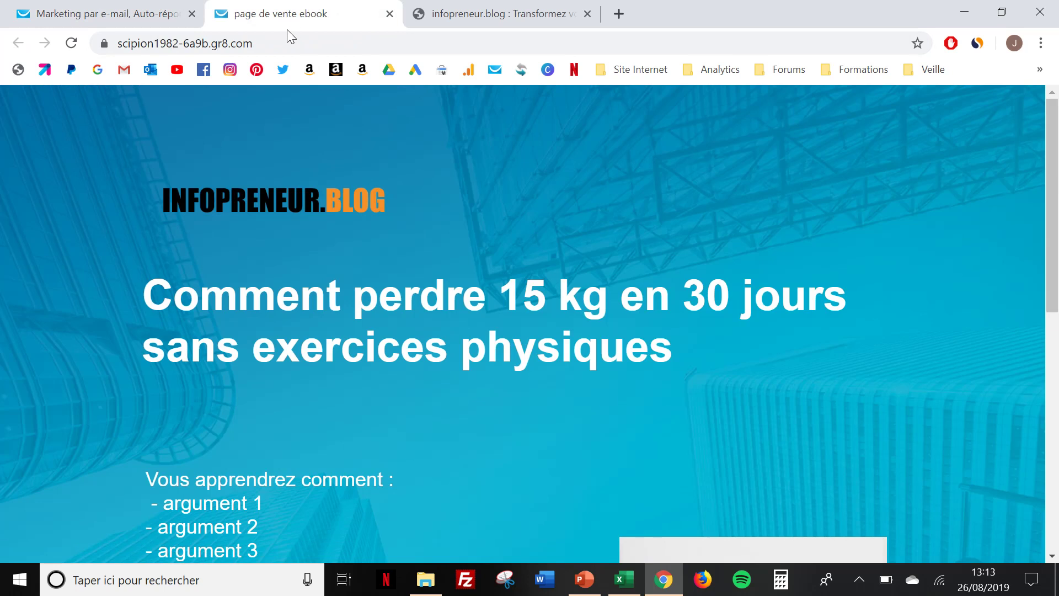
Compare the published page's web address with the infopreneur.blog site, and review the live sales page down to its purchase button
click(277, 41)
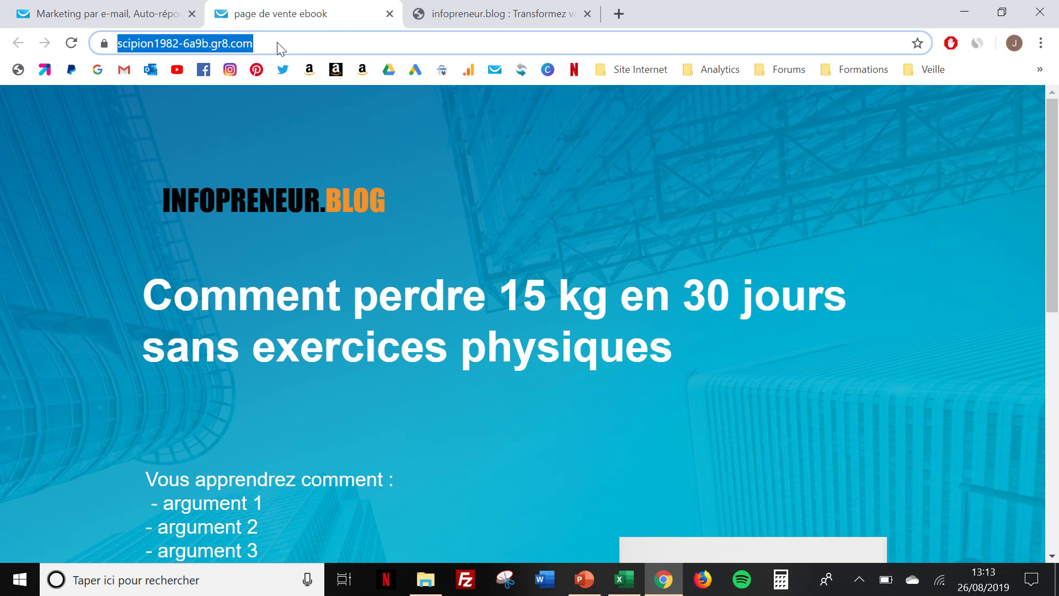
click(539, 14)
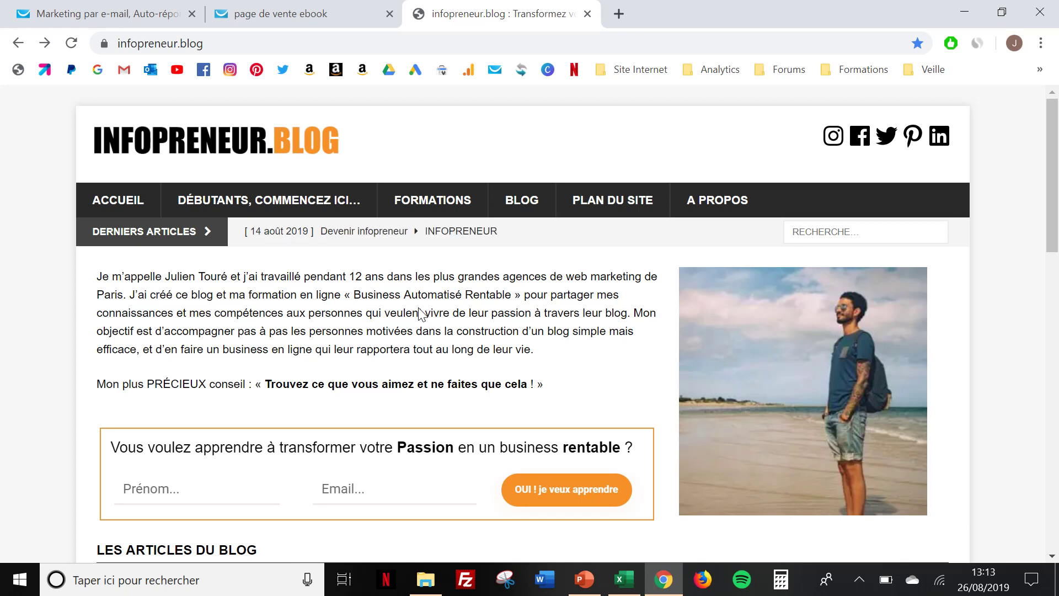
click(267, 6)
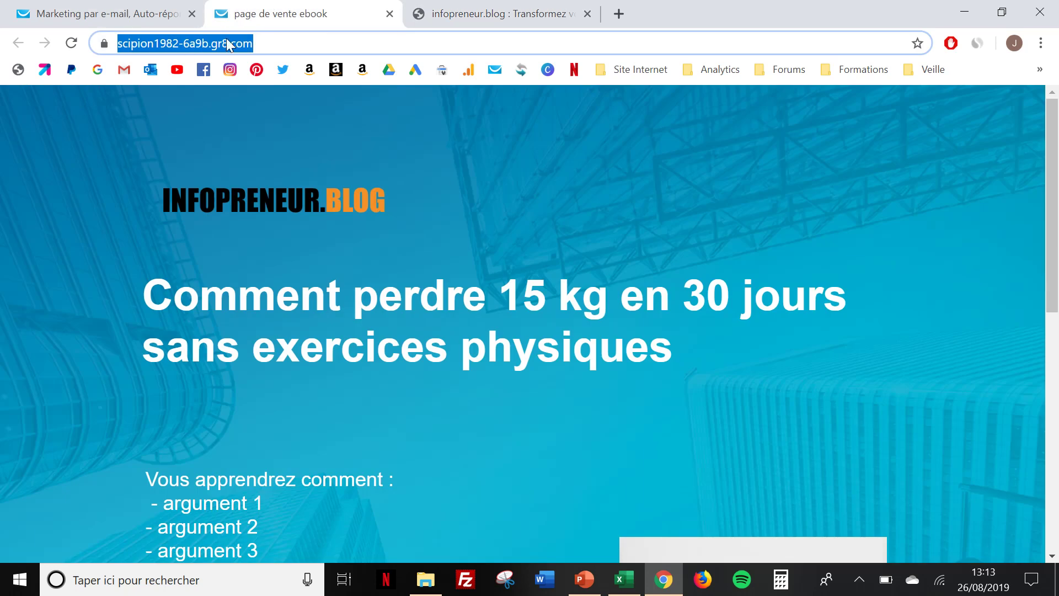
click(458, 7)
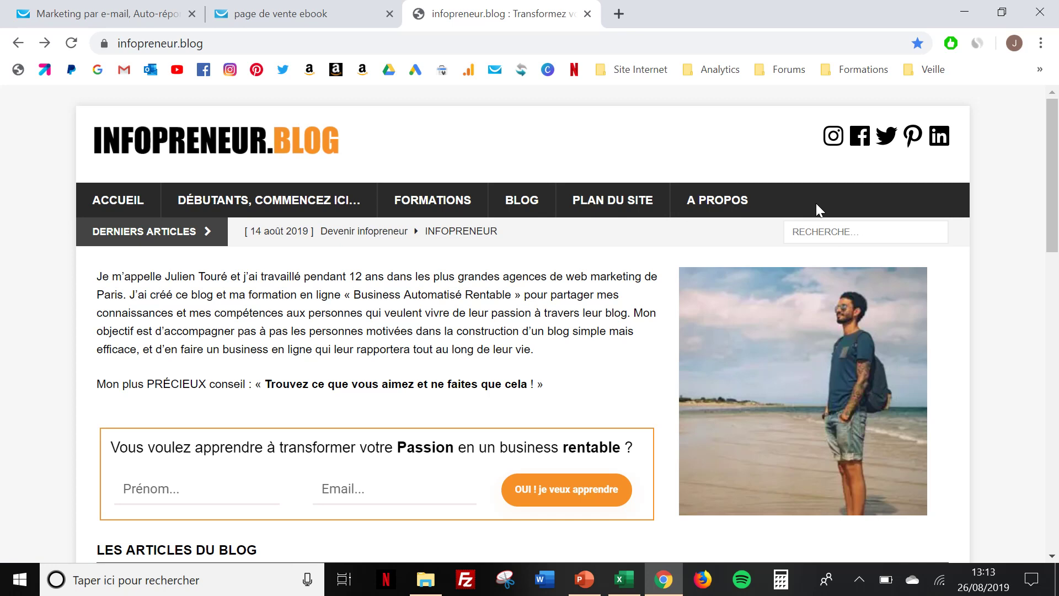
click(306, 19)
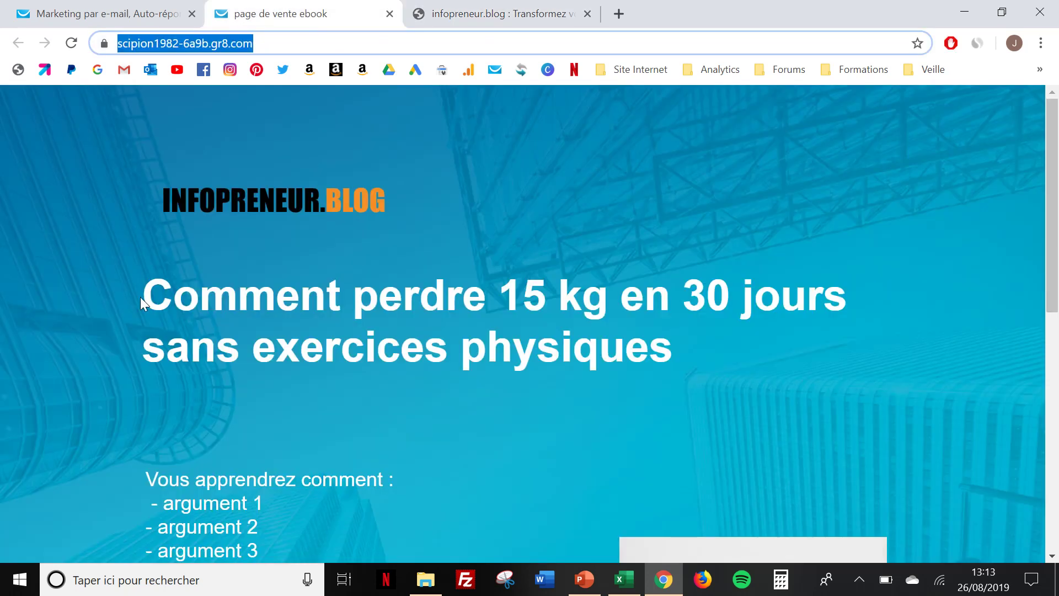
scroll(140, 296, down, 10)
scroll(137, 290, up, 10)
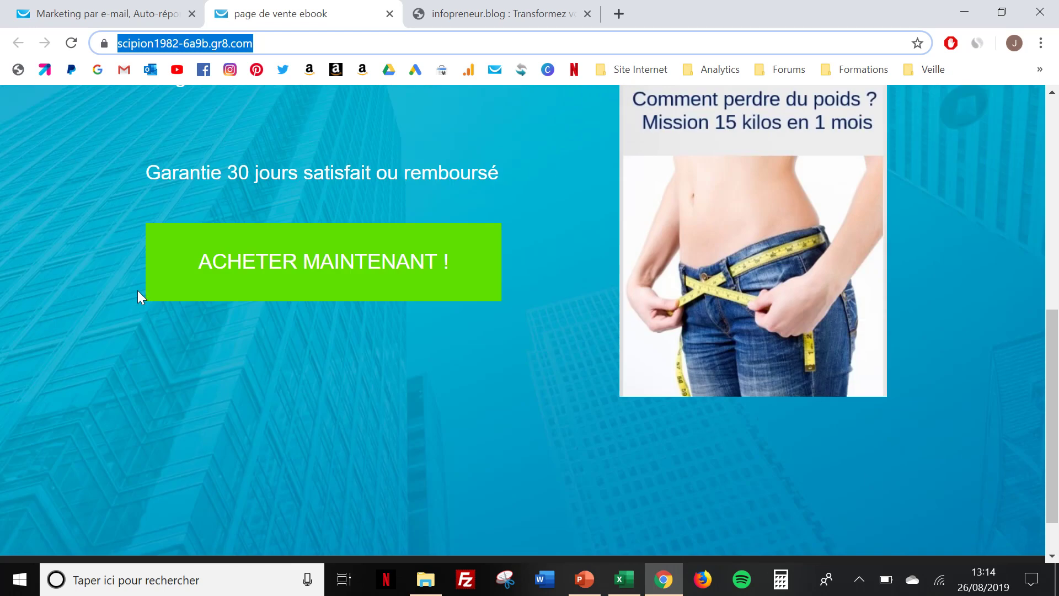